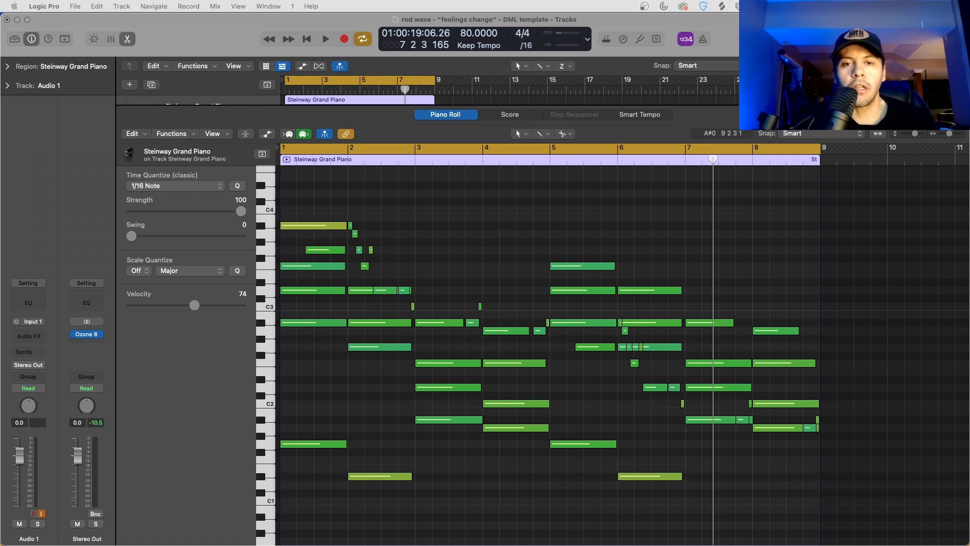
# - Play back the Steinway Grand Piano region with its notes shown in the Piano Roll
pyautogui.press('e')
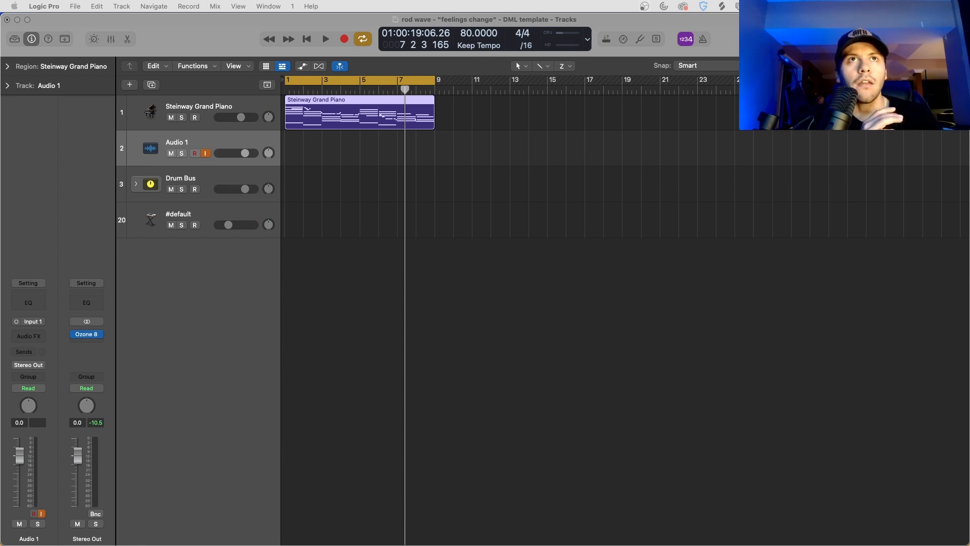
pyautogui.press('e')
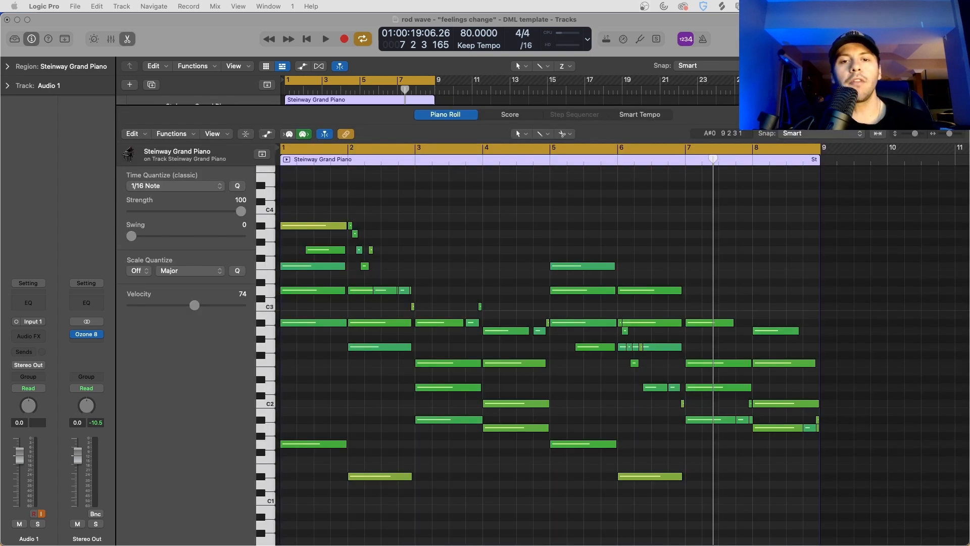
pyautogui.press('space')
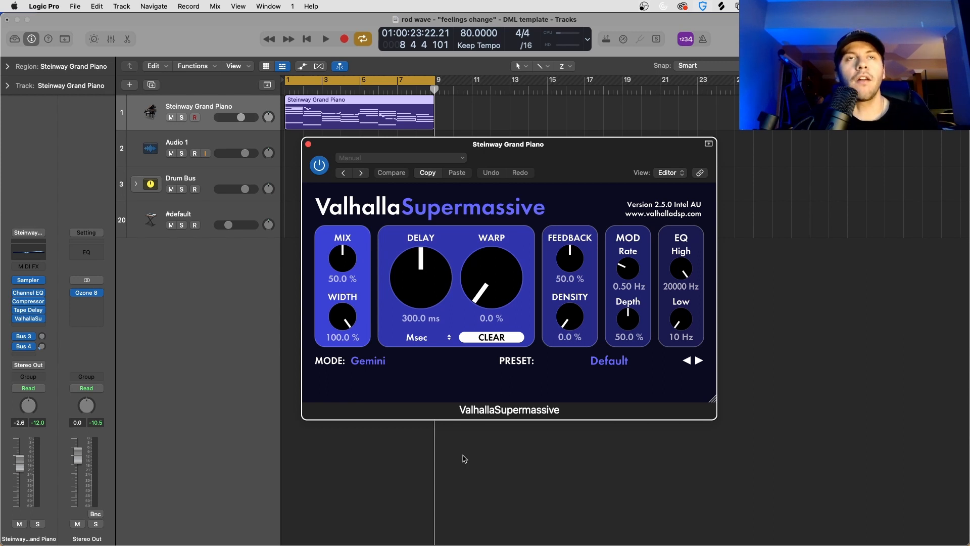
# - Load the LostSaucer medium reverb preset in ValhallaSupermassive on the Steinway Grand Piano track
pyautogui.click(609, 360)
pyautogui.moveTo(632, 302)
pyautogui.moveTo(684, 284)
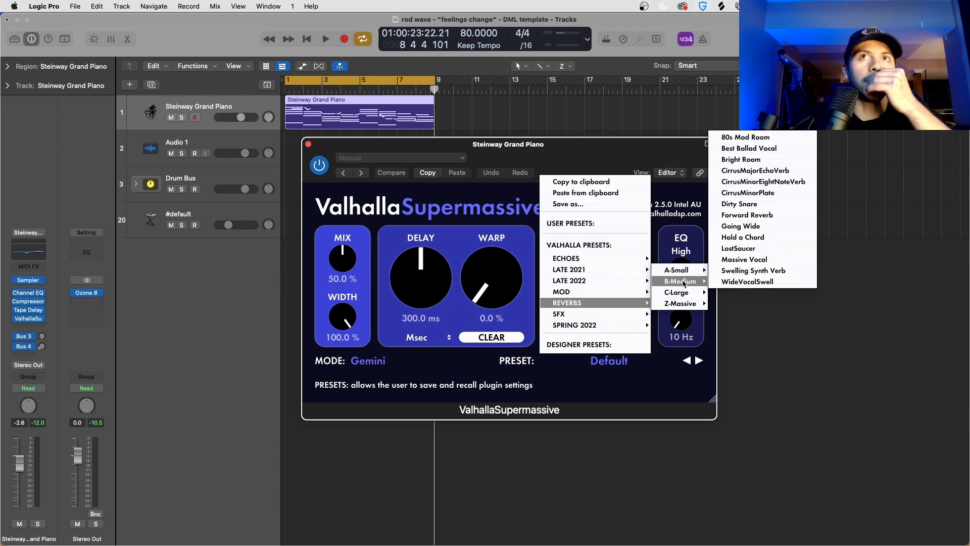
pyautogui.click(754, 250)
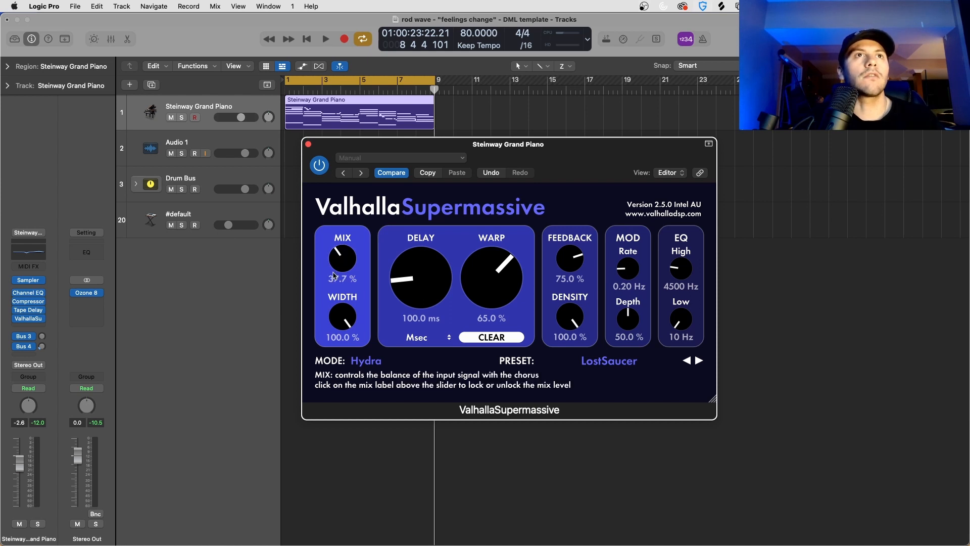
# - Lower the reverb mix to about 19%, play the piano loop and reduce the mix slightly further by ear
pyautogui.moveTo(334, 276); pyautogui.dragTo(327, 299)
pyautogui.press('space')
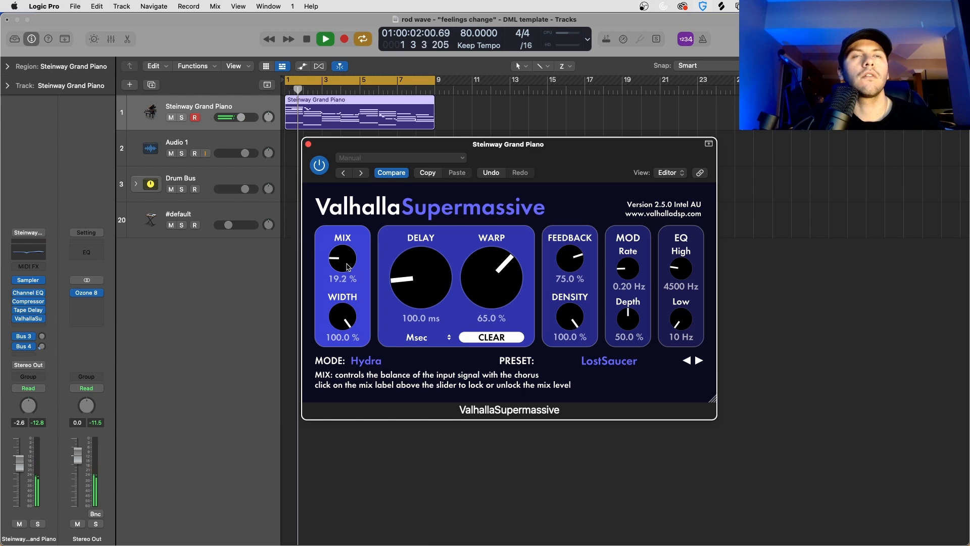
pyautogui.moveTo(348, 267); pyautogui.dragTo(348, 275)
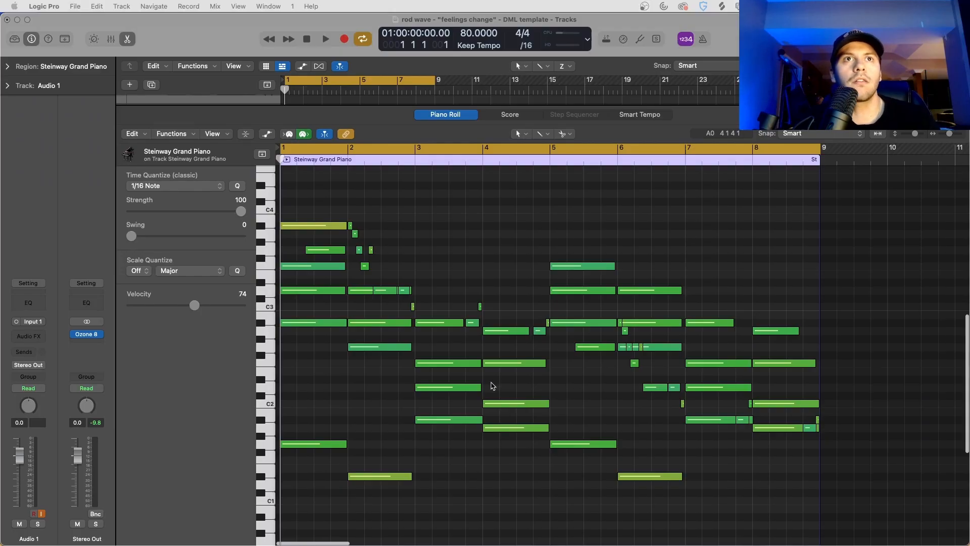
# - Apply the Humanize MIDI Transform to all piano notes, with random variation of 10 for position, velocity and length
pyautogui.click(371, 385)
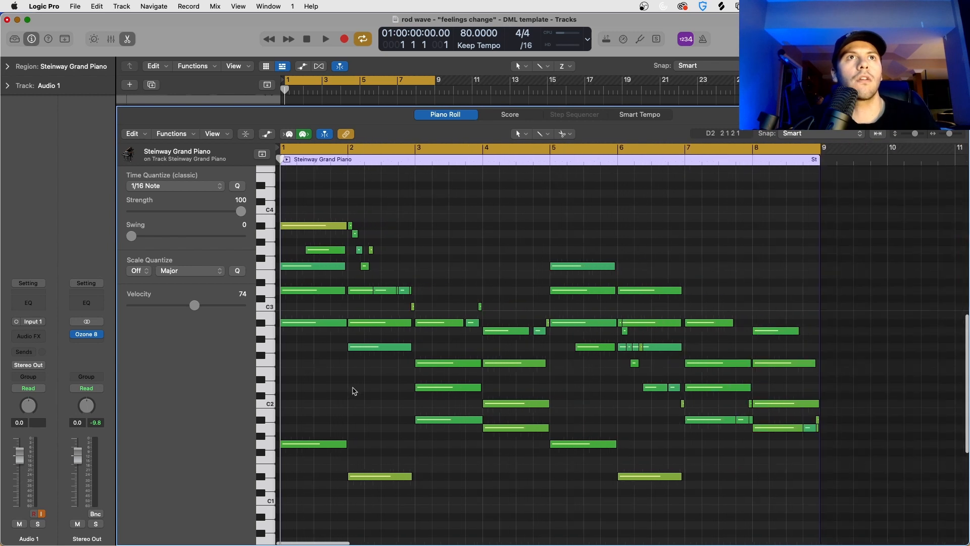
pyautogui.press('super+a')
pyautogui.click(172, 134)
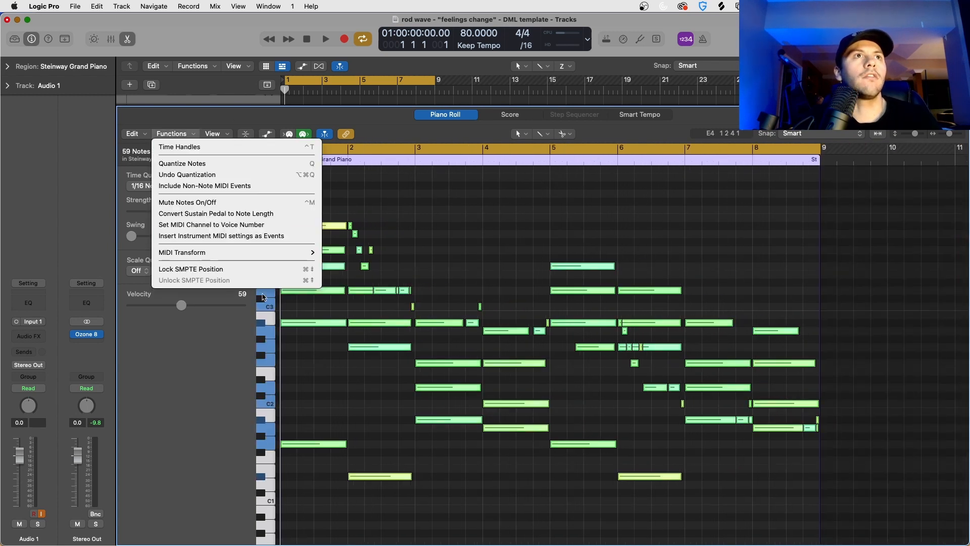
pyautogui.moveTo(277, 254)
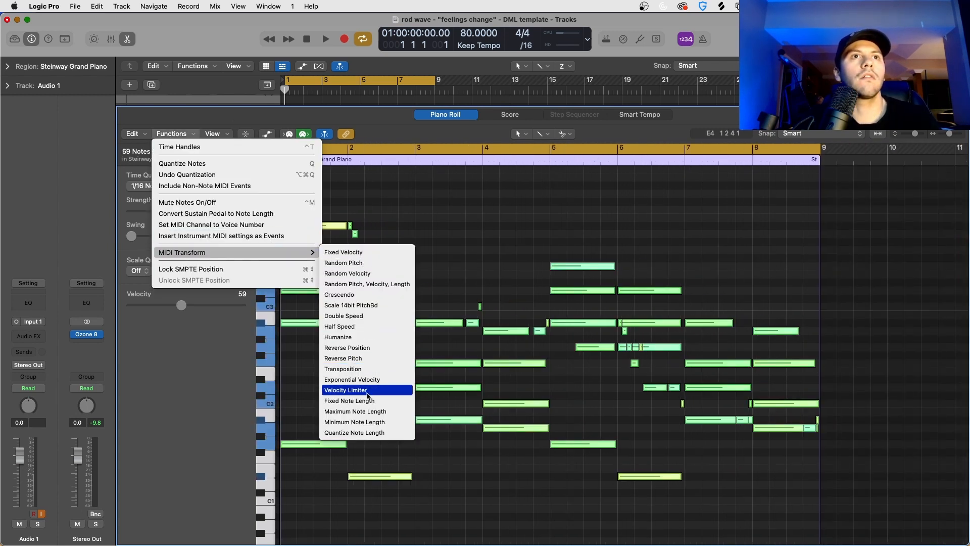
pyautogui.click(375, 338)
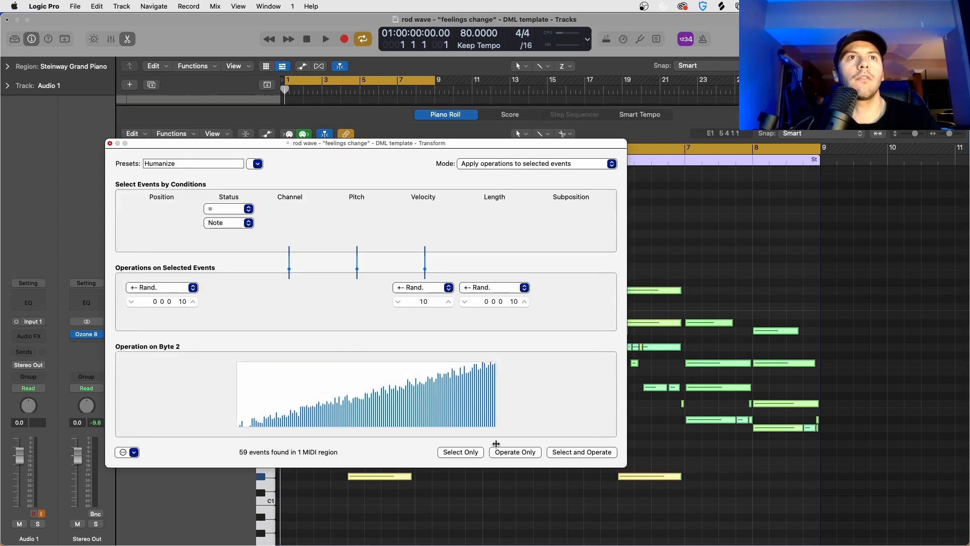
pyautogui.click(110, 143)
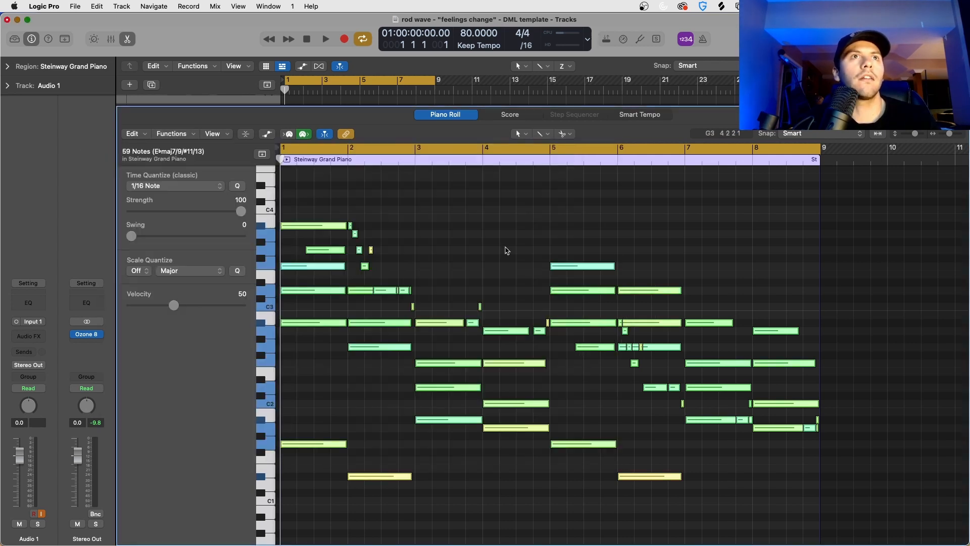
# - Examine the note start positions against the grid at bar 2, and review the notes through to bar 9
pyautogui.scroll(8, 504, 249)
pyautogui.scroll(4, 571, 339)
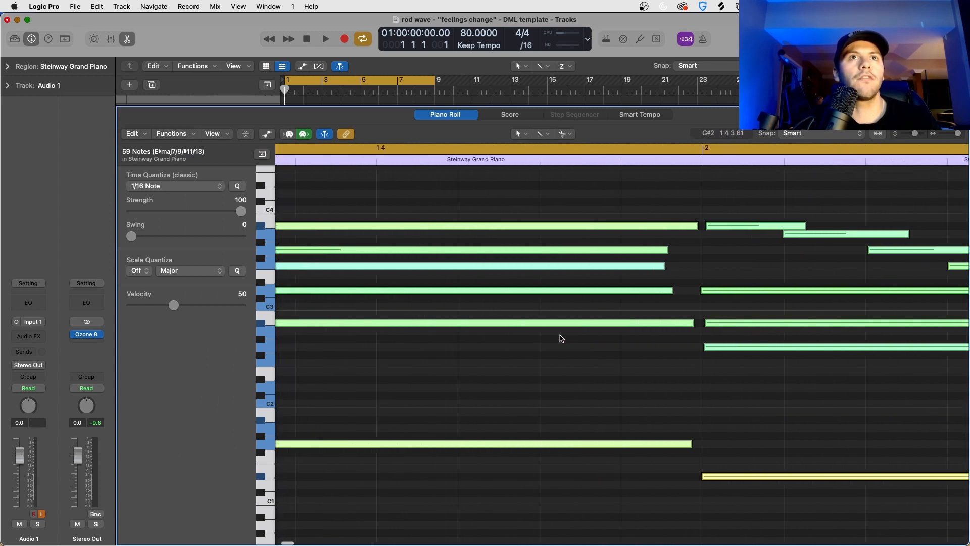
pyautogui.click(692, 164)
pyautogui.scroll(3, 610, 317)
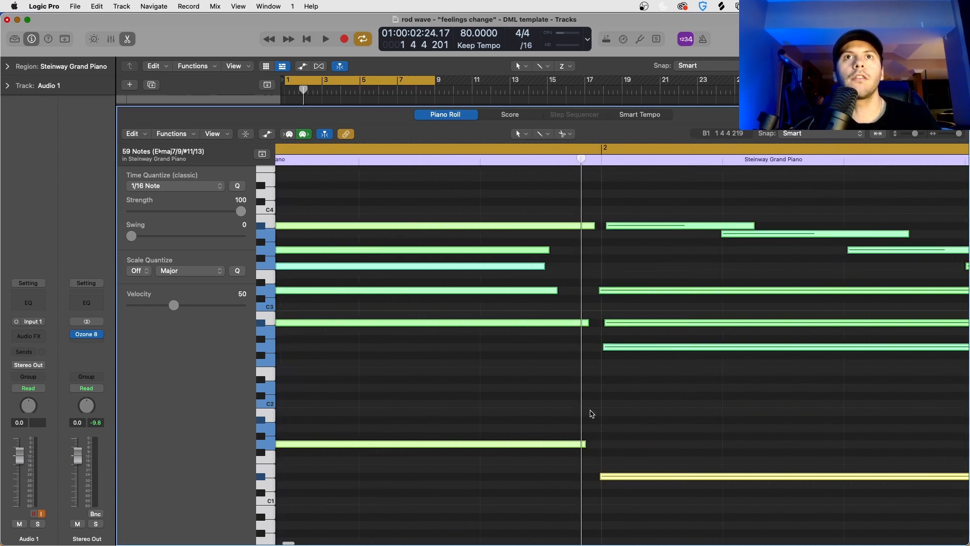
pyautogui.click(592, 414)
pyautogui.scroll(-6, 576, 374)
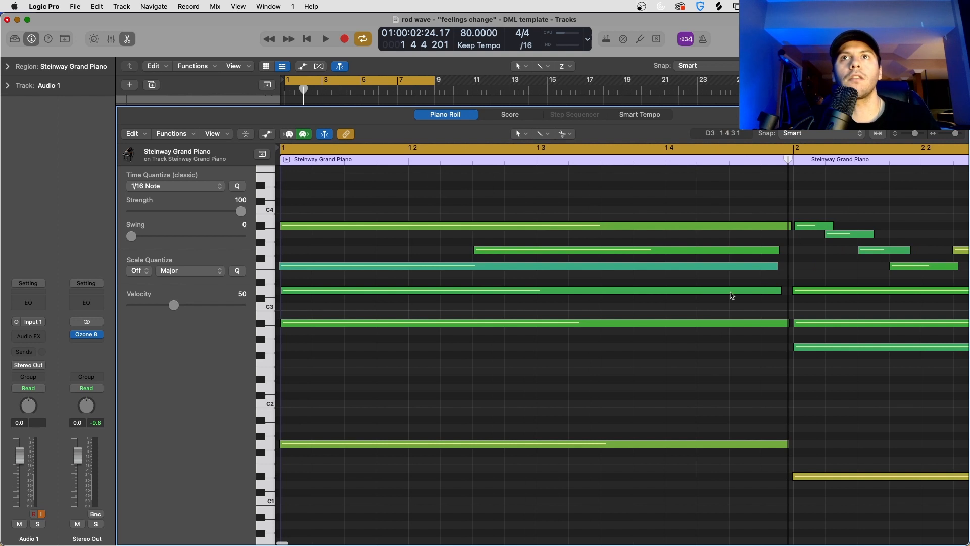
pyautogui.scroll(-3, 712, 301)
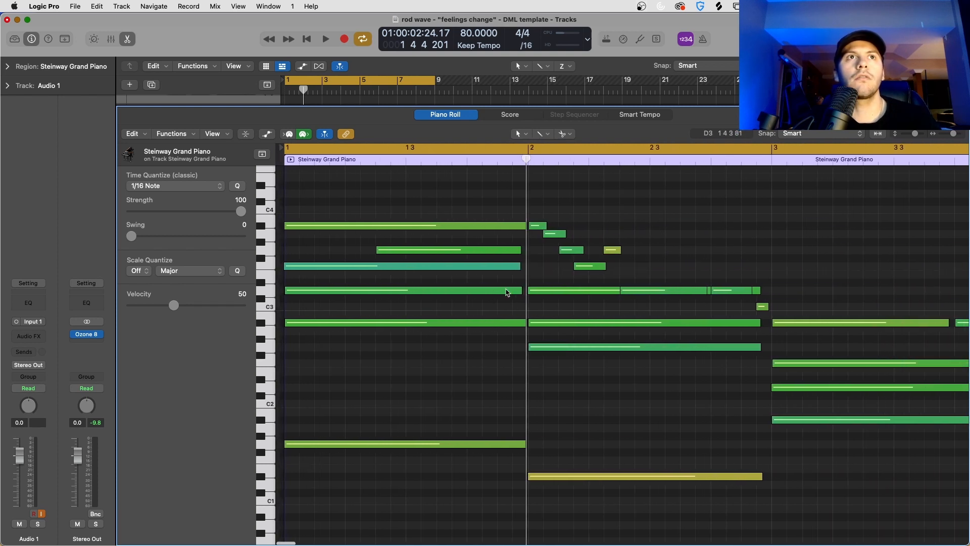
pyautogui.hscroll(5, 678, 329)
pyautogui.hscroll(2, 679, 329)
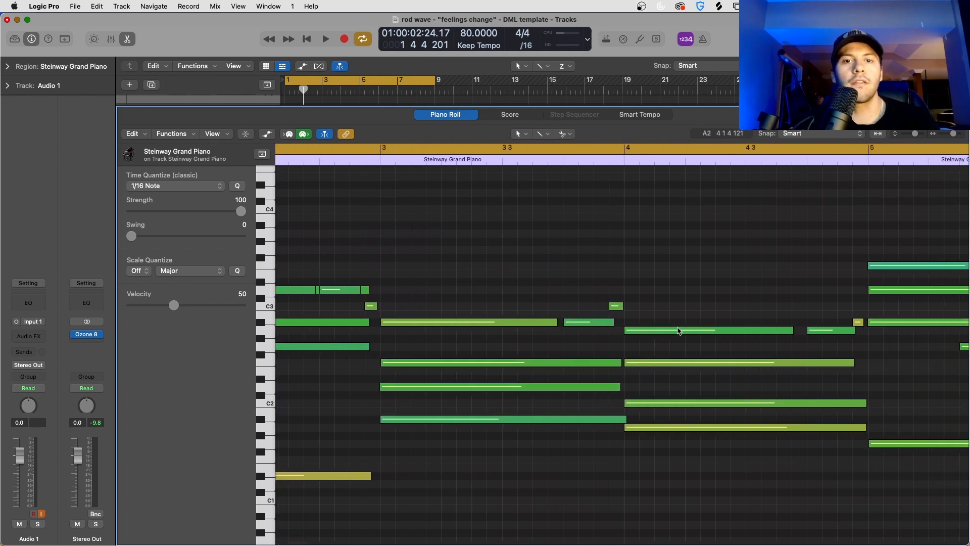
pyautogui.hscroll(15, 679, 329)
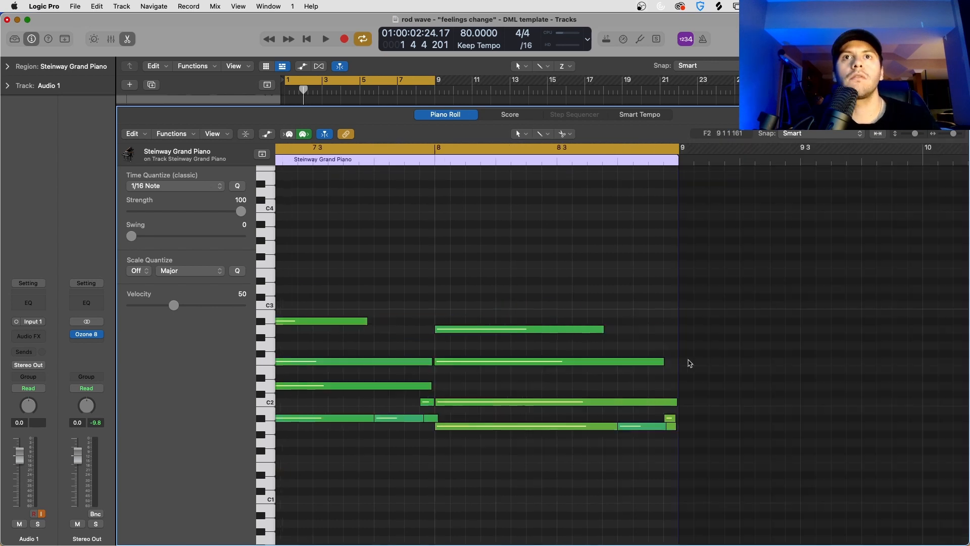
pyautogui.hscroll(-20, 662, 364)
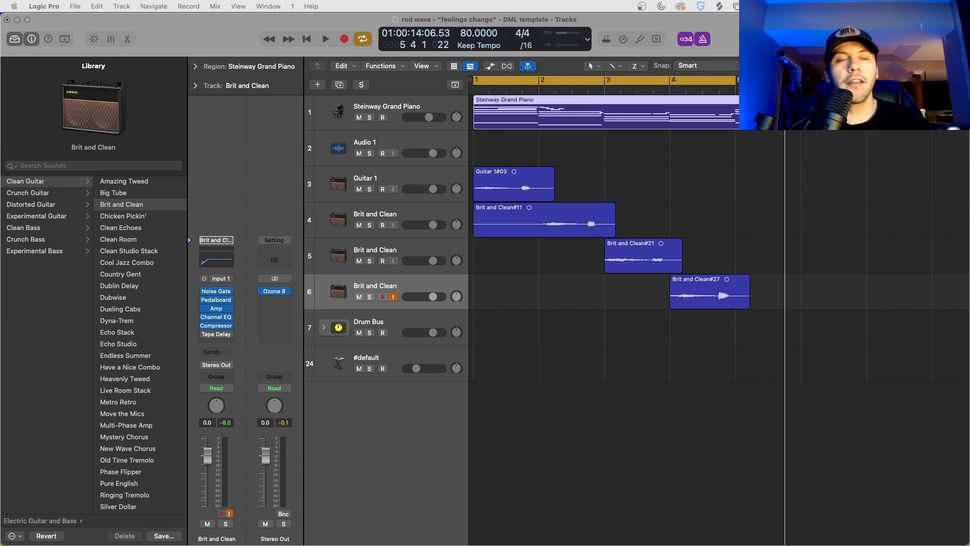
# - Open the Guitar 1#03 region for audio editing and turn on Flex for the Guitar 1 track
pyautogui.doubleClick(532, 197)
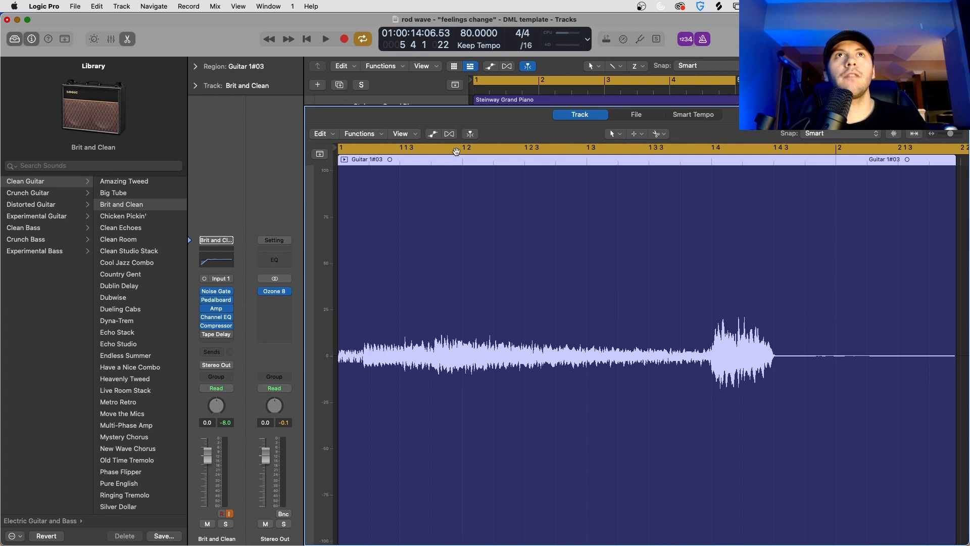
pyautogui.click(450, 135)
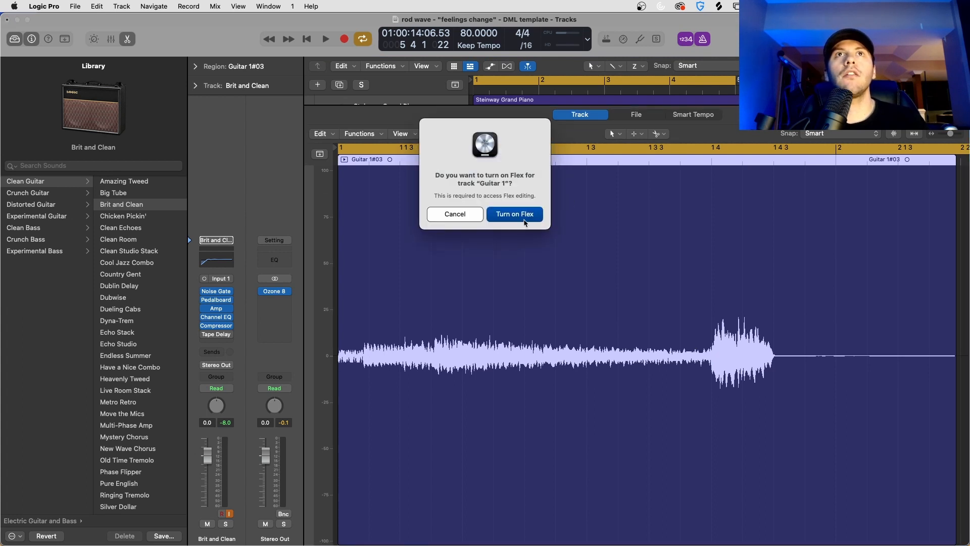
pyautogui.click(522, 214)
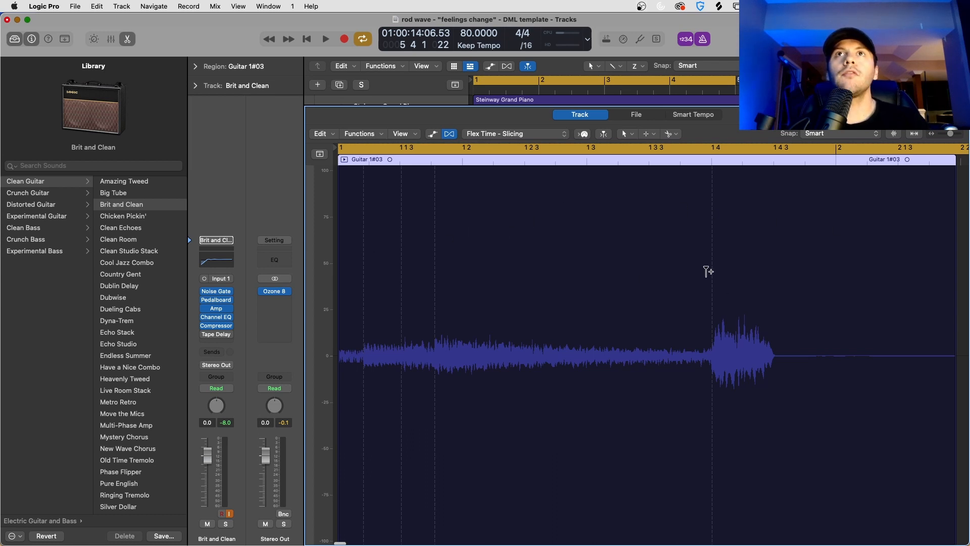
# - Flex the first three picked notes of Guitar 1#03 onto grid positions 1 1 2, 1 1 3 and 1 1 4
pyautogui.scroll(-5, 411, 278)
pyautogui.scroll(8, 384, 275)
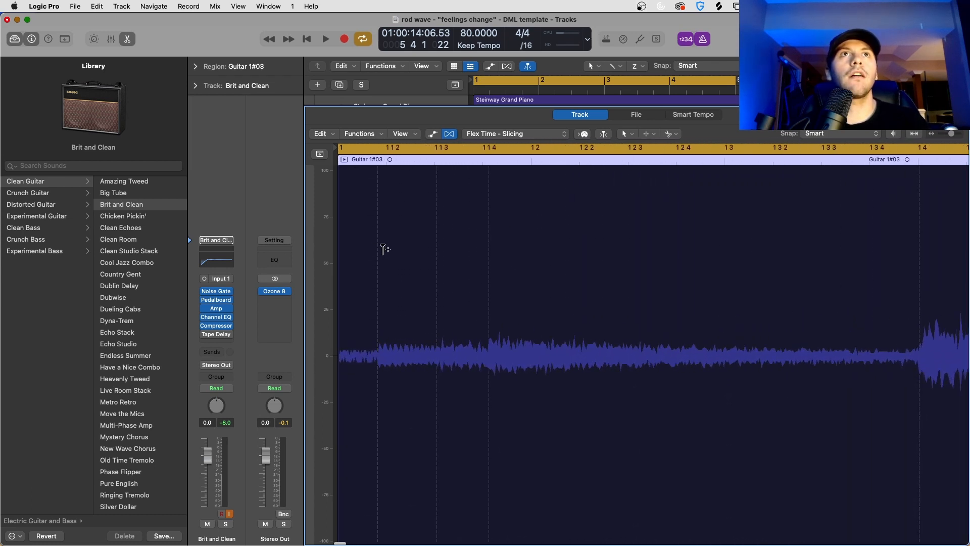
pyautogui.moveTo(383, 253); pyautogui.dragTo(387, 253)
pyautogui.moveTo(445, 246); pyautogui.dragTo(435, 248)
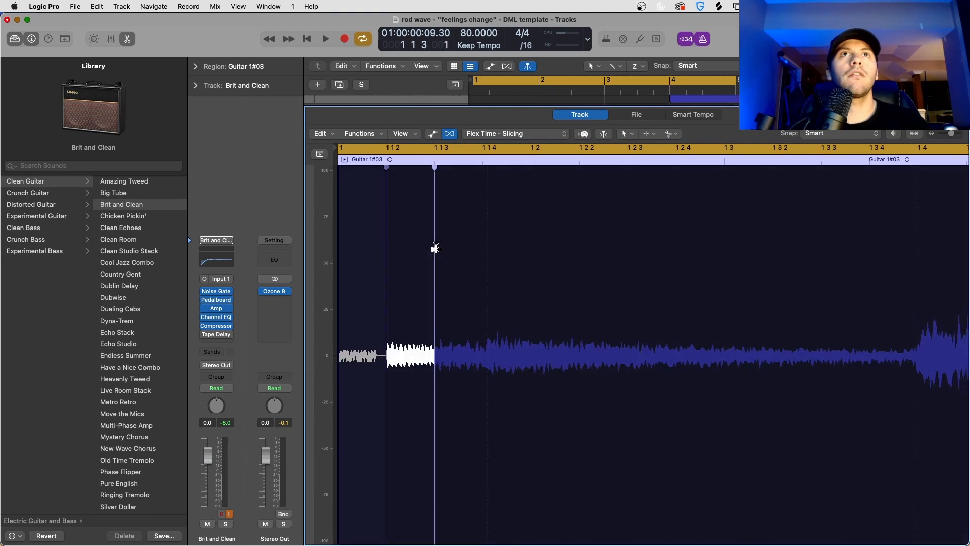
pyautogui.moveTo(487, 224); pyautogui.dragTo(483, 223)
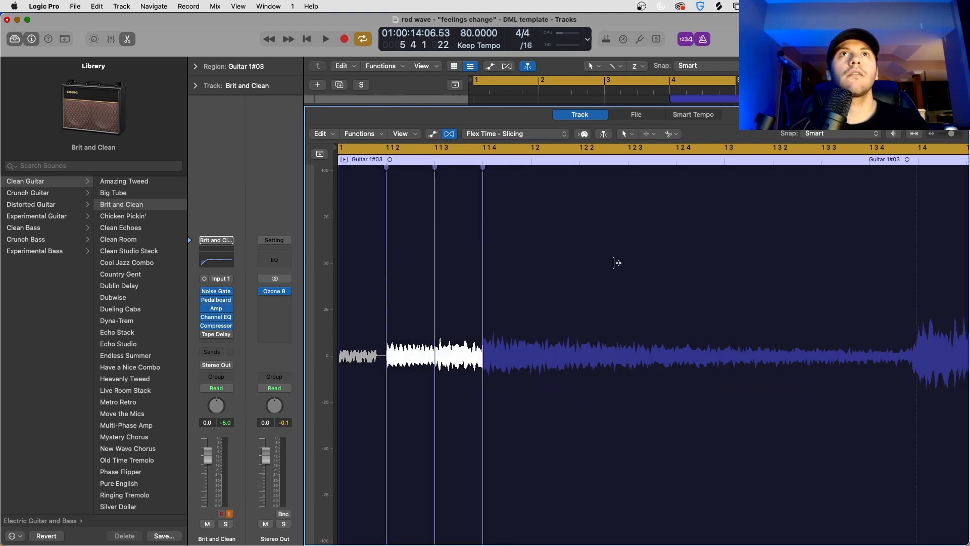
# - Solo the four guitar tracks and the Drum Bus for playback, and trim the Brit and Clean#11 region to start at bar 2
pyautogui.scroll(-3, 528, 256)
pyautogui.press('s')
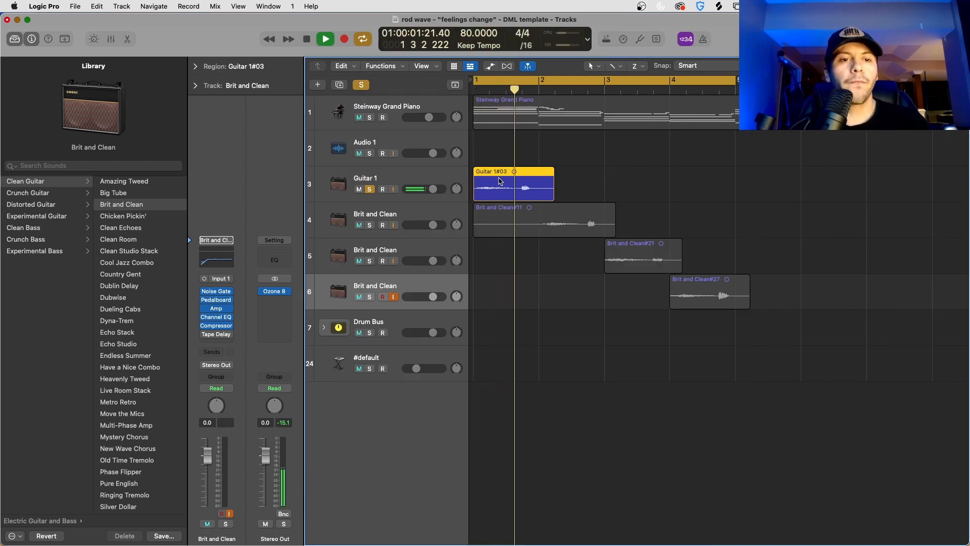
pyautogui.press('space')
pyautogui.click(518, 221)
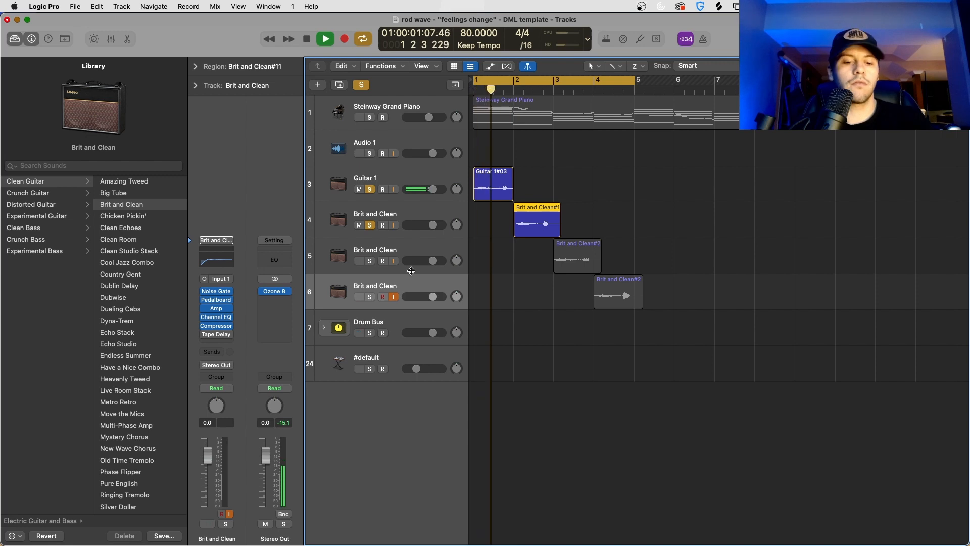
pyautogui.moveTo(370, 261); pyautogui.dragTo(370, 332)
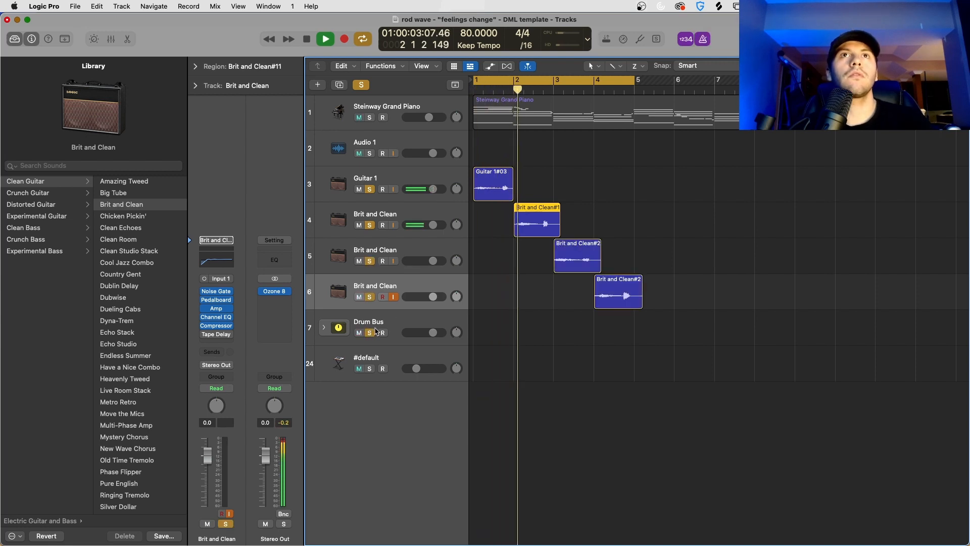
# - Listen to the soloed guitar phrases while following their regions through bar 4, and stop playback
pyautogui.scroll(8, 540, 208)
pyautogui.scroll(-2, 540, 207)
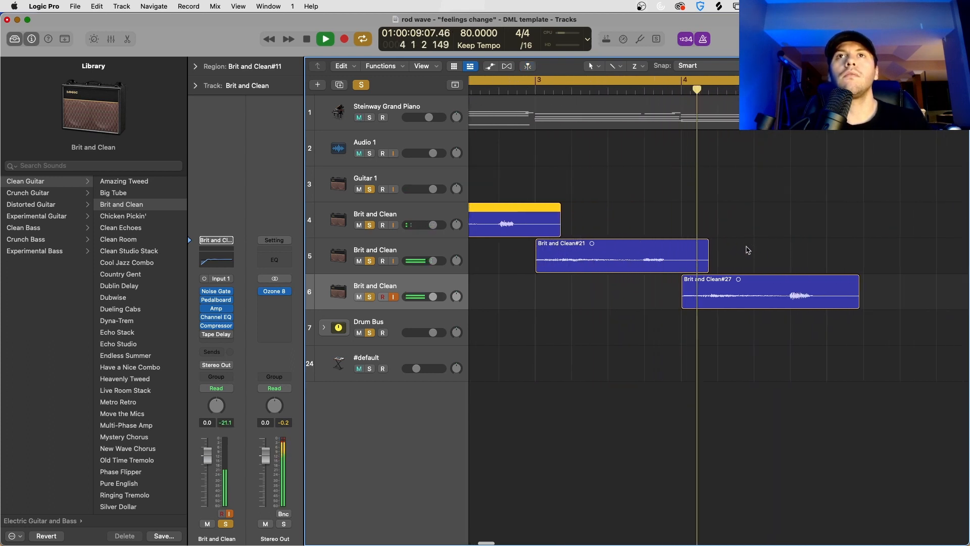
pyautogui.hscroll(-4, 703, 247)
pyautogui.hscroll(3, 703, 247)
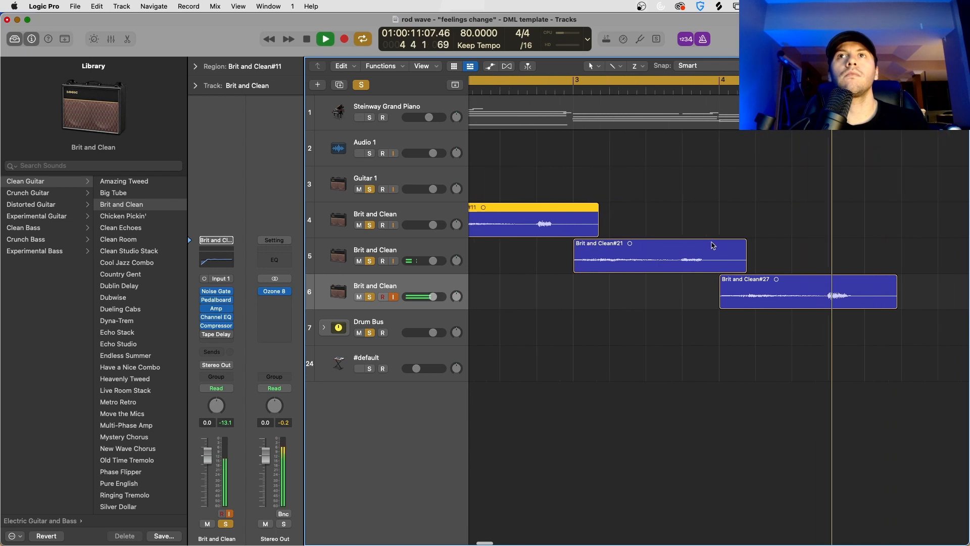
pyautogui.hscroll(-6, 711, 245)
pyautogui.press('space')
# - Flex the picked note near the start of Brit and Clean#11 onto grid position 2 1 3 and play it back
pyautogui.doubleClick(595, 224)
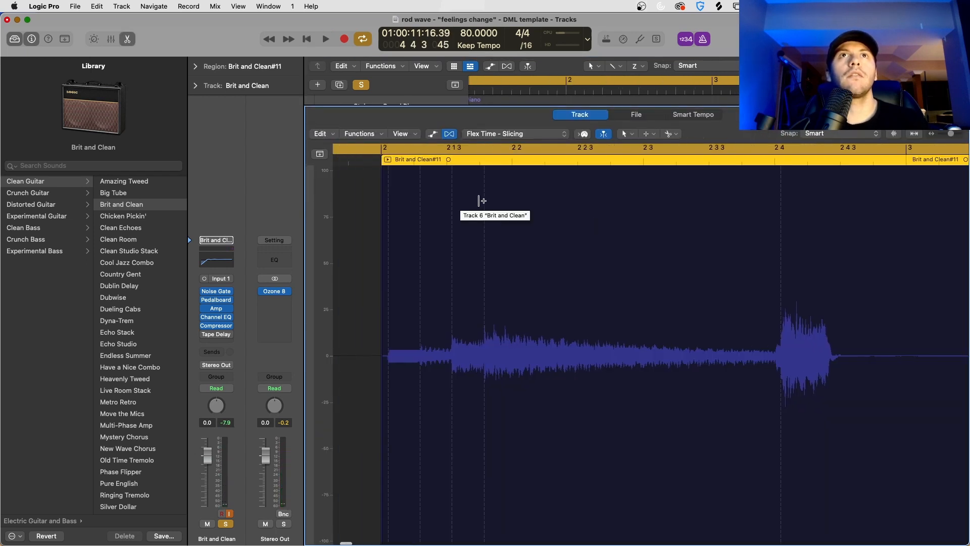
pyautogui.moveTo(453, 201); pyautogui.dragTo(447, 201)
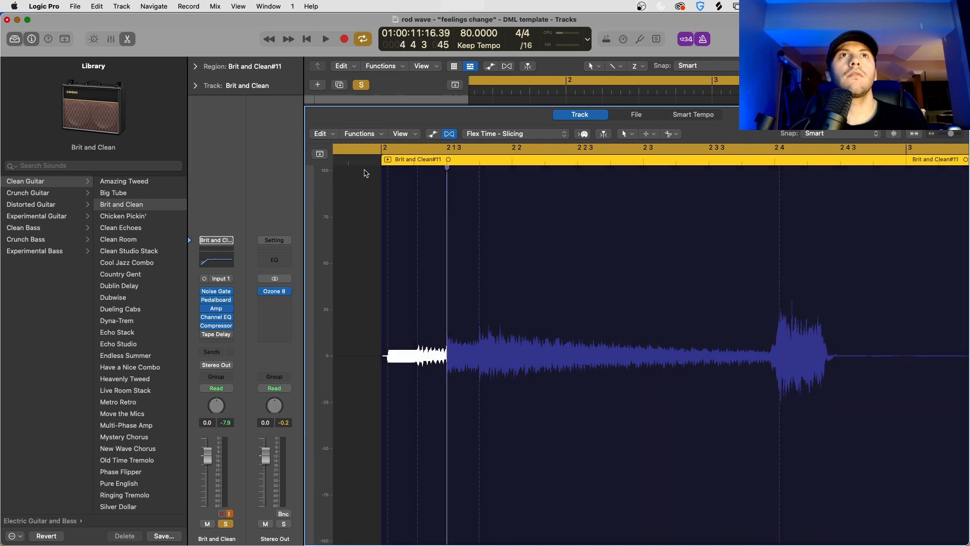
pyautogui.press('space')
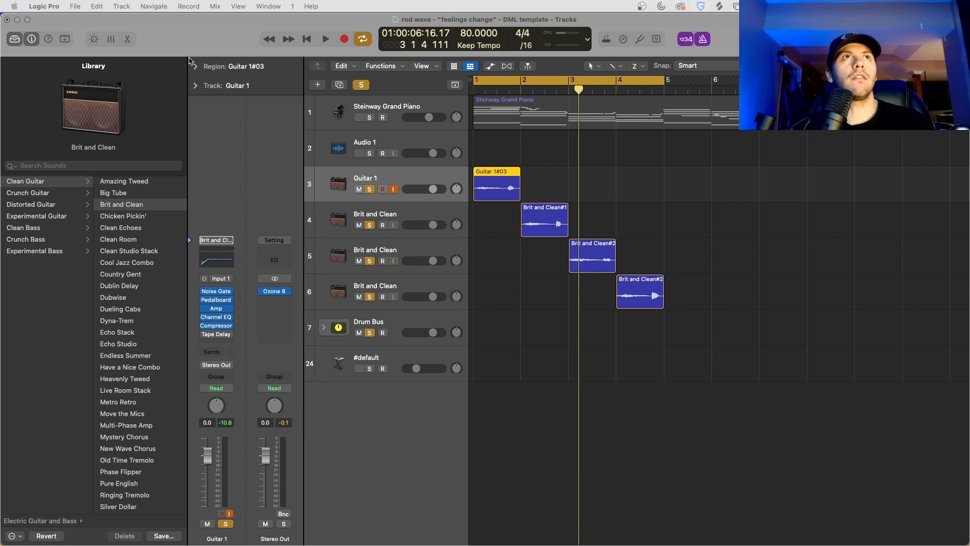
# - Reveal the additional region parameters, including the fade settings, for the Guitar 1#03 region
pyautogui.click(196, 66)
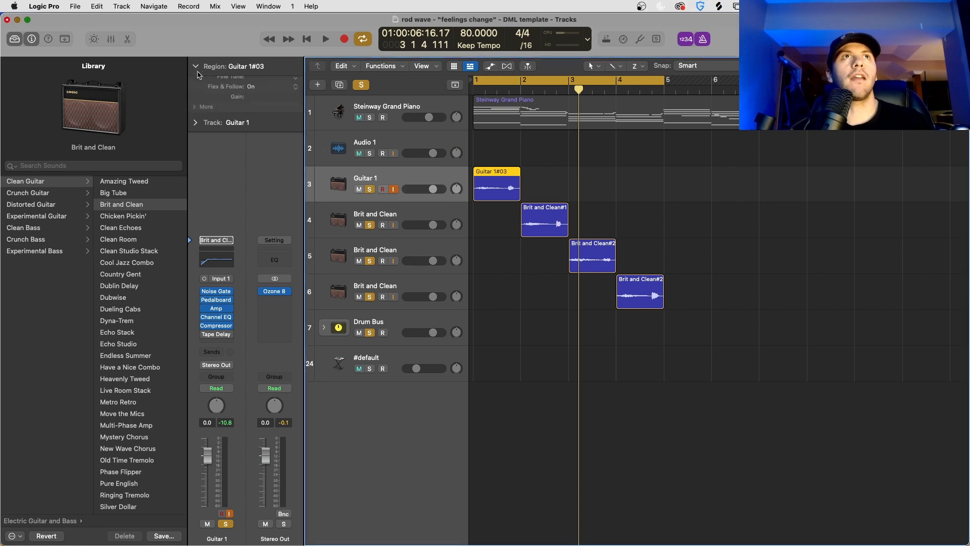
pyautogui.click(195, 162)
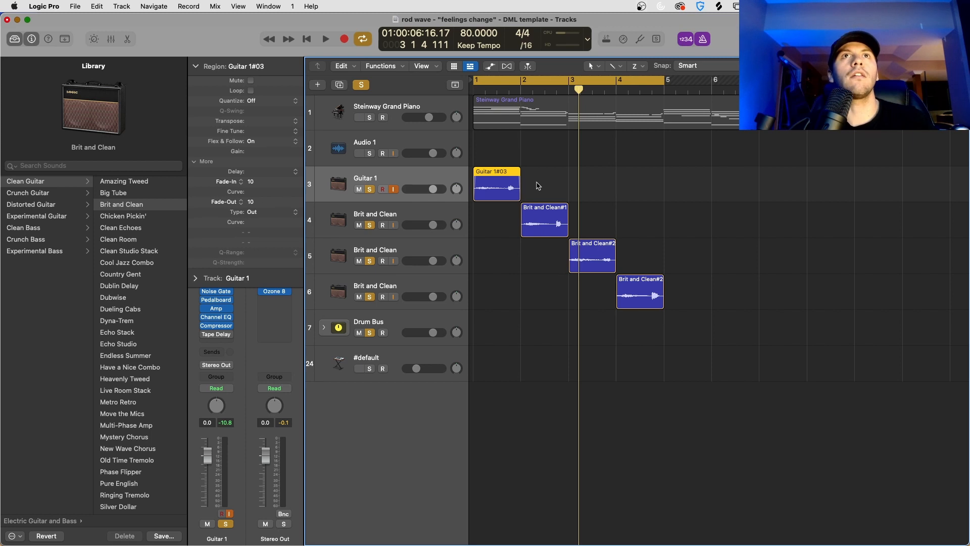
# - Examine the fade-in at the start of the Guitar 1#03 region up close, and return to the full arrangement
pyautogui.press('z')
pyautogui.scroll(15, 592, 445)
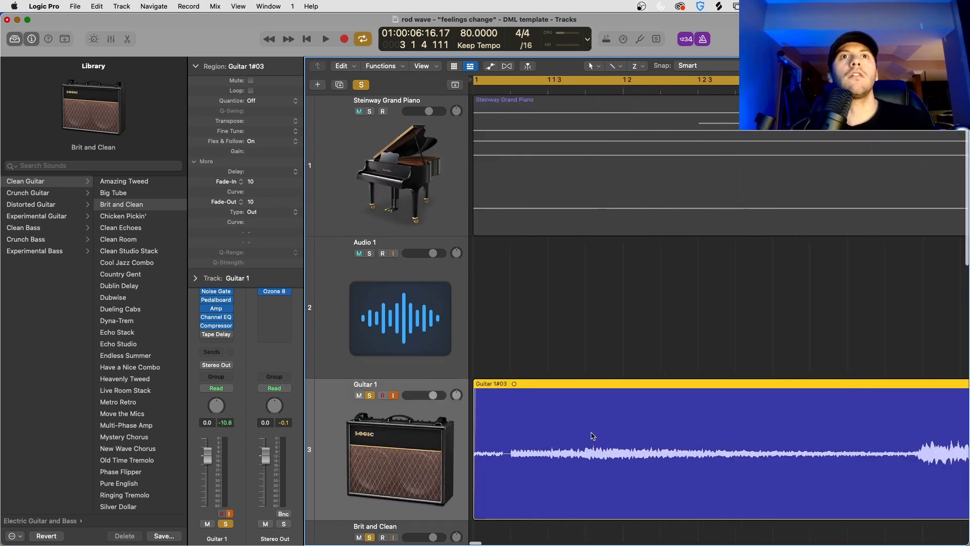
pyautogui.scroll(-4, 574, 434)
pyautogui.scroll(-6, 561, 433)
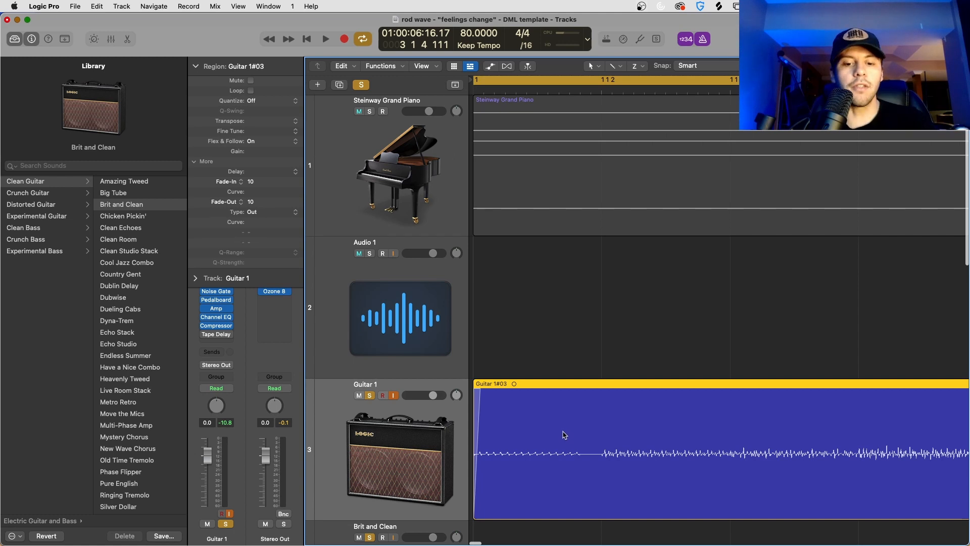
pyautogui.press('z')
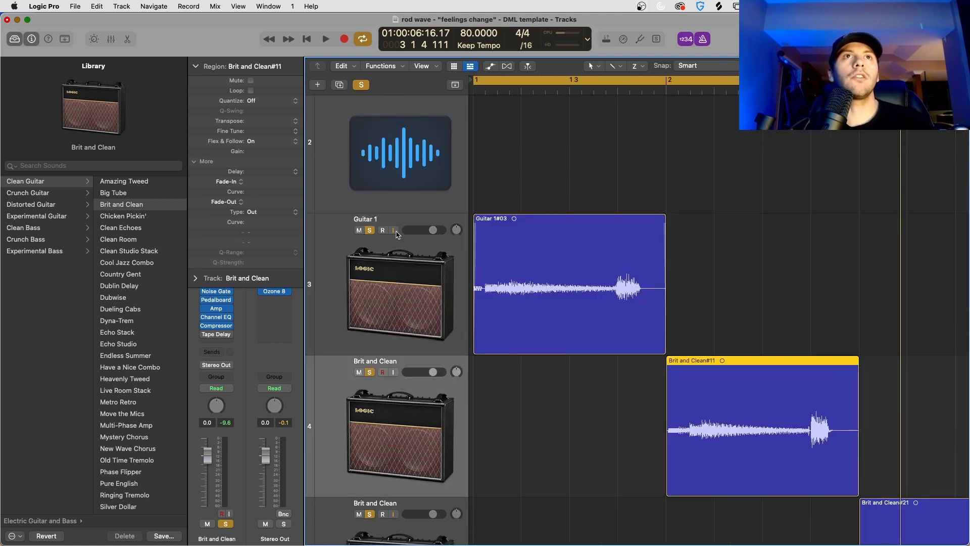
pyautogui.press('z')
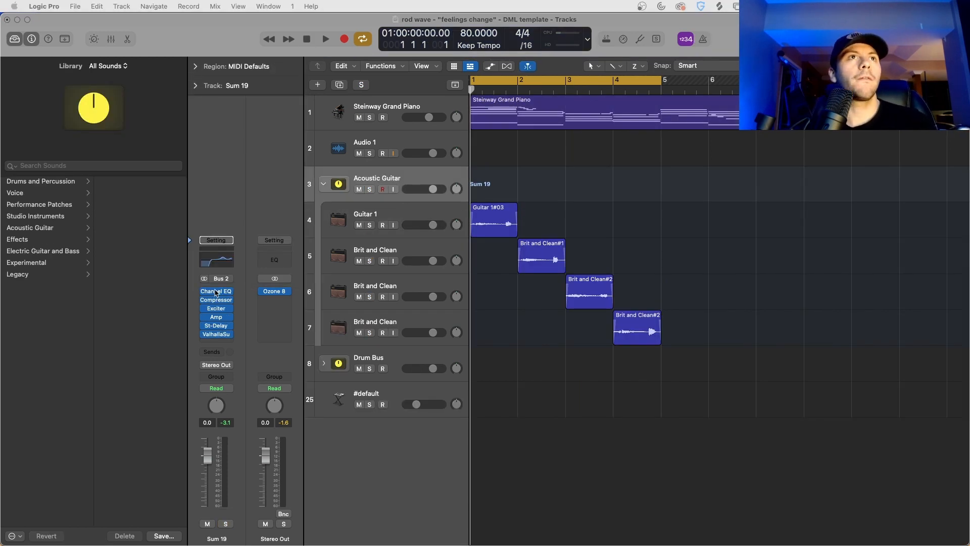
# - Open the Acoustic Guitar stack's Channel EQ, browse its guitar presets without changing the current one, and play the loop
pyautogui.click(216, 291)
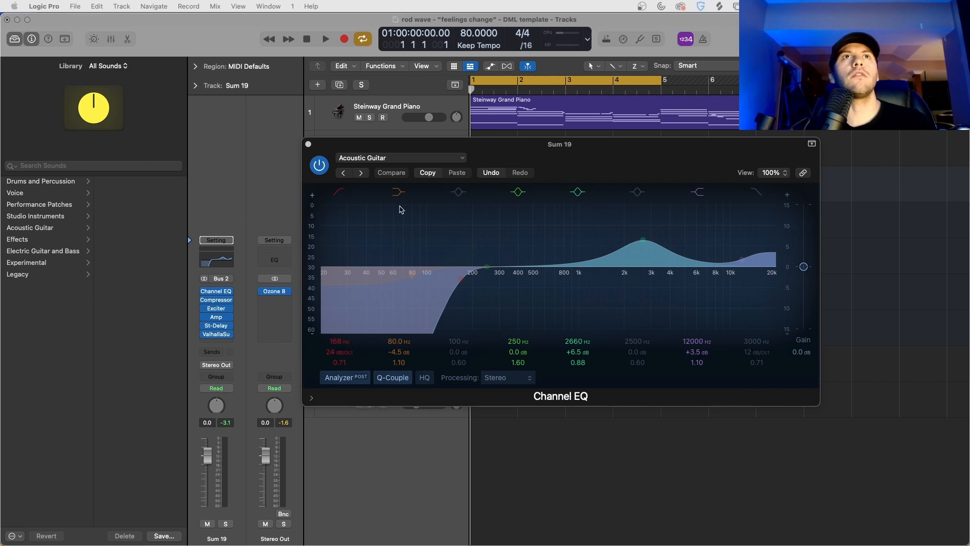
pyautogui.click(399, 160)
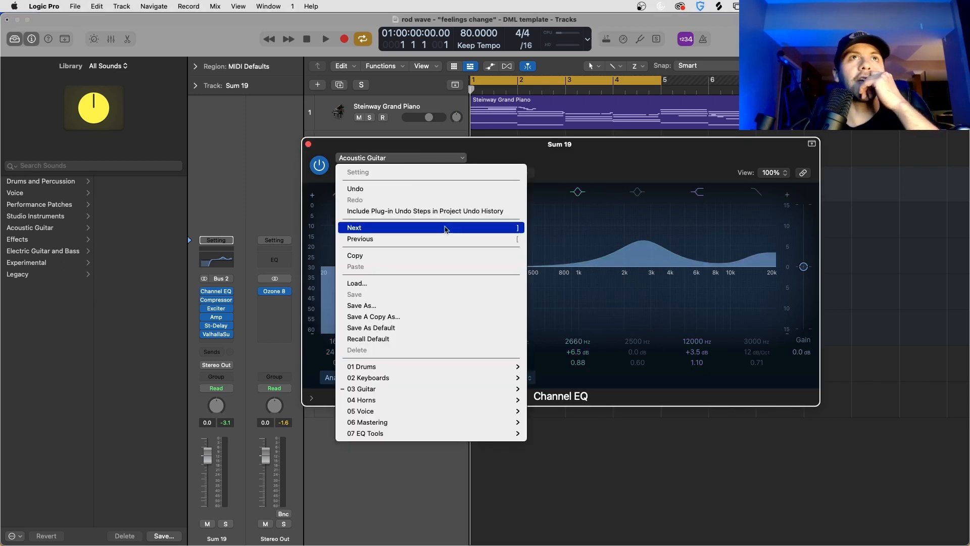
pyautogui.moveTo(516, 388)
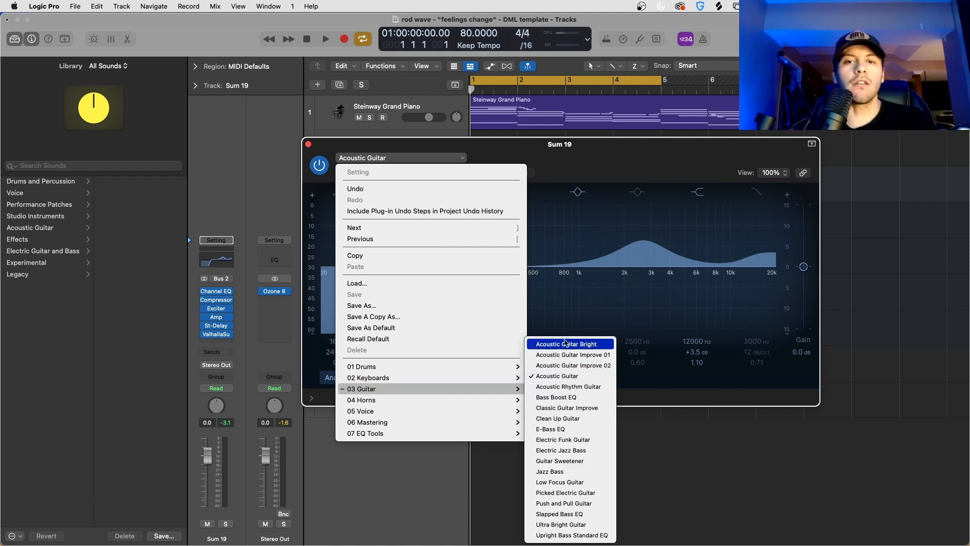
pyautogui.click(584, 307)
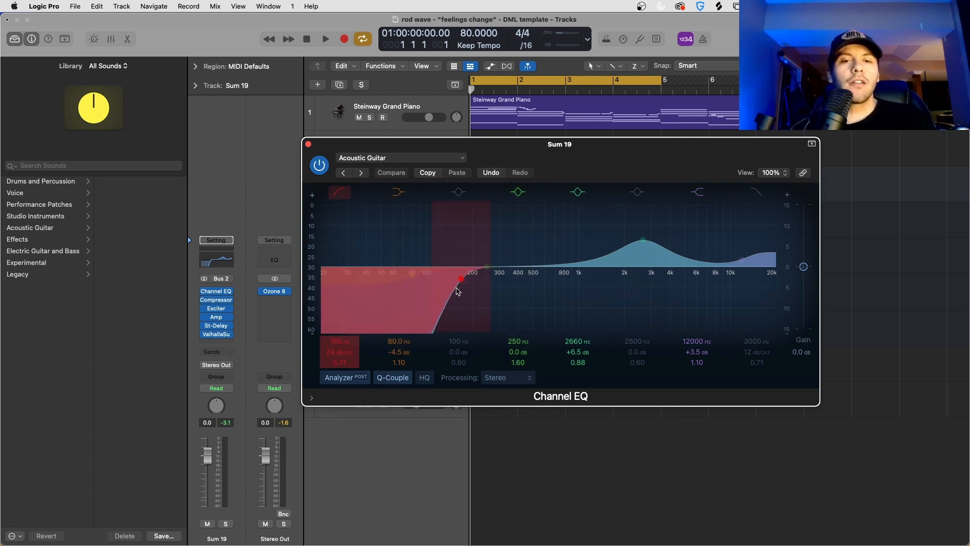
pyautogui.press('space')
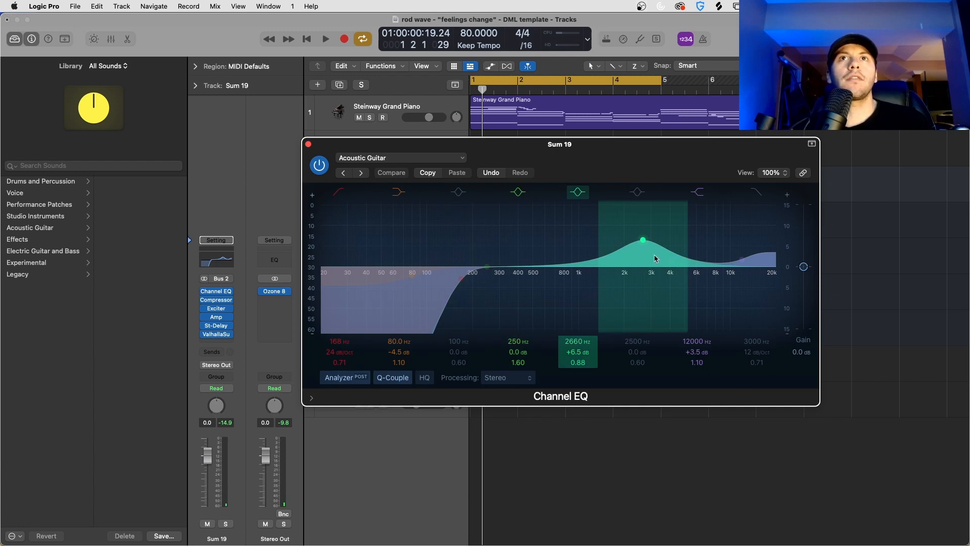
# - Review the stack's Compressor, Exciter, Amp Designer, Stereo Delay and ValhallaSupermassive settings
pyautogui.click(216, 299)
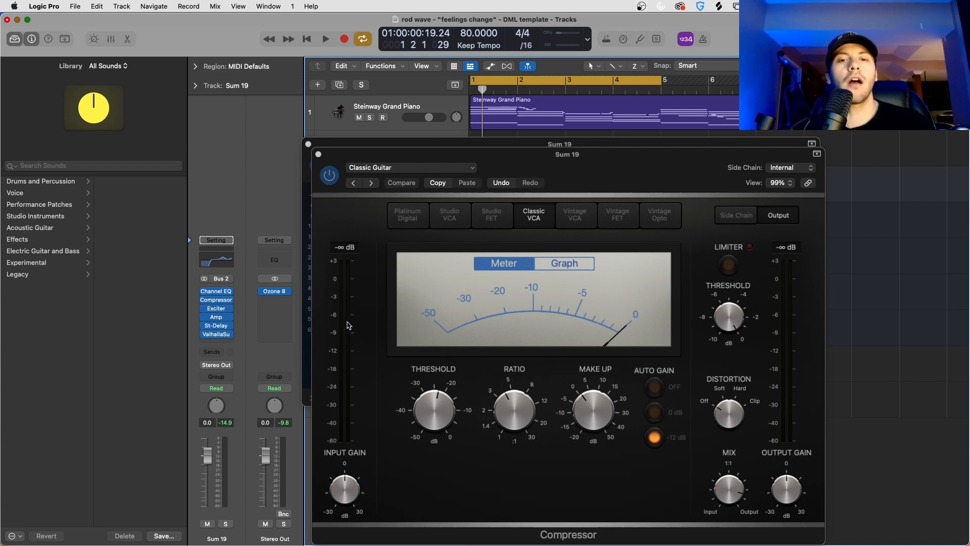
pyautogui.click(213, 309)
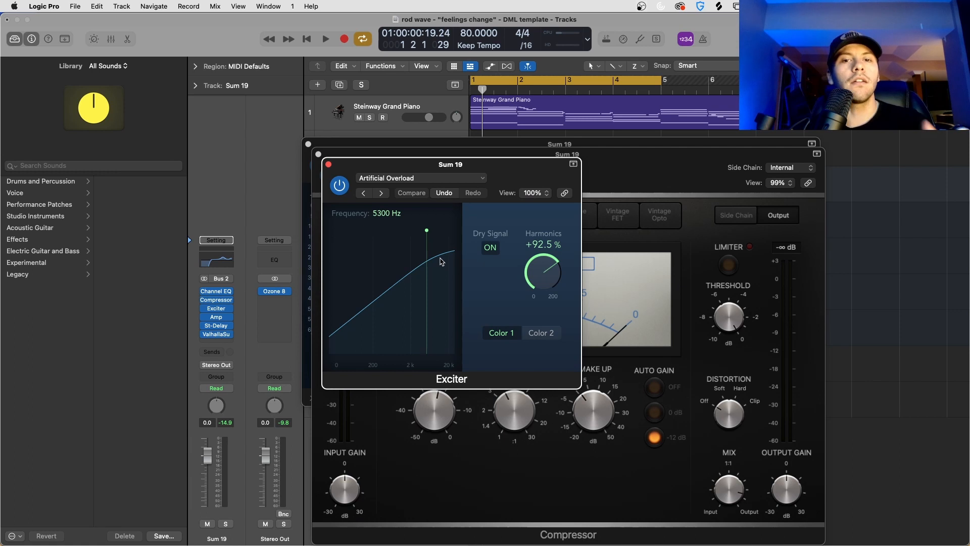
pyautogui.click(214, 317)
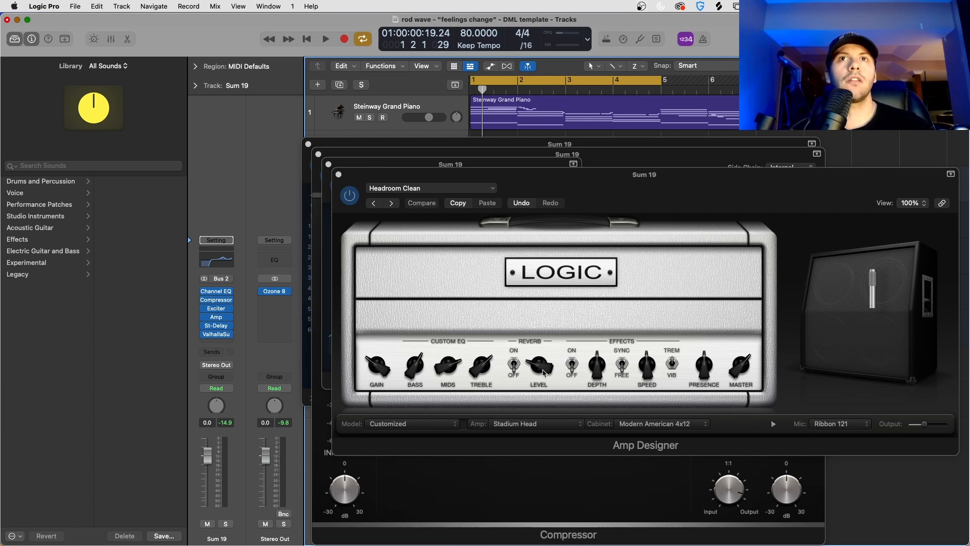
pyautogui.click(218, 328)
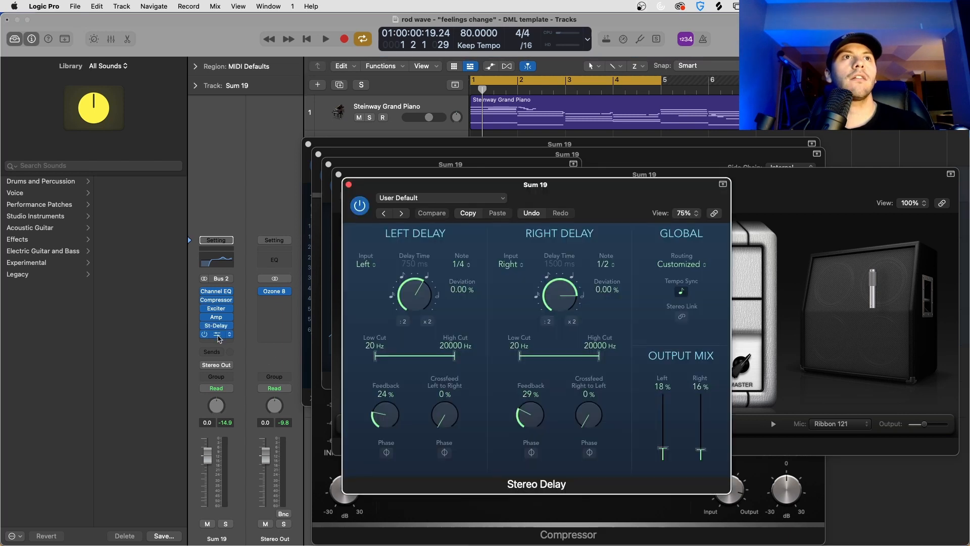
pyautogui.click(218, 334)
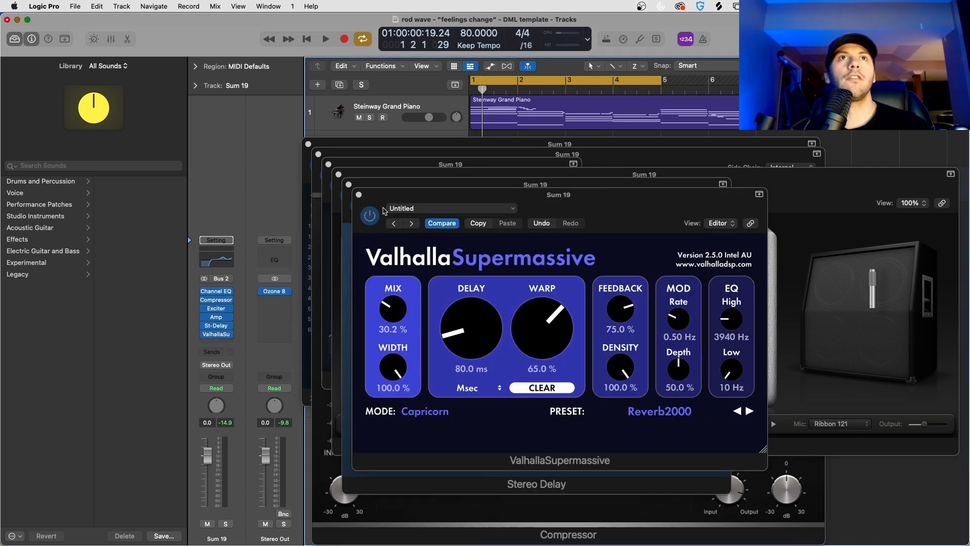
# - Close all the open plug-in windows of the Acoustic Guitar stack and play the processed guitars
pyautogui.click(359, 194)
pyautogui.click(348, 184)
pyautogui.click(338, 174)
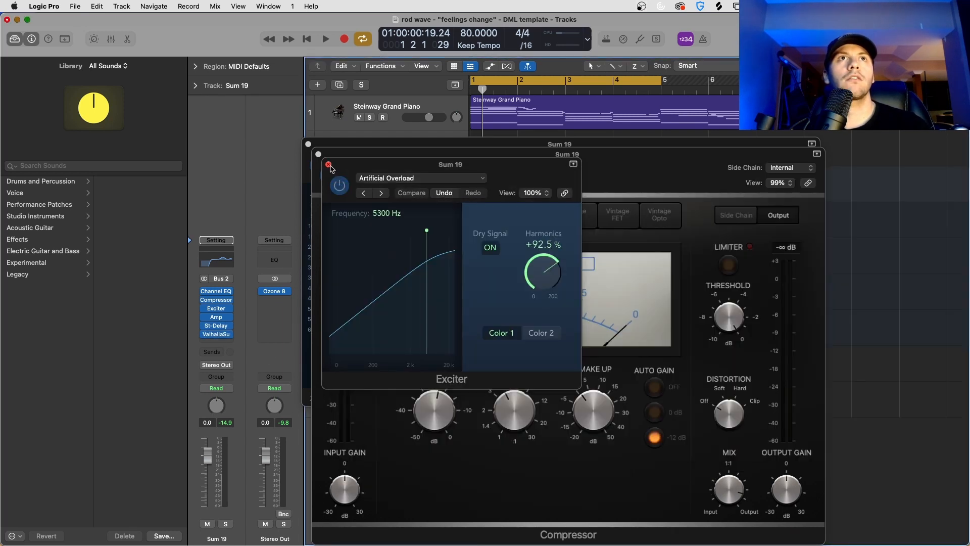
pyautogui.click(328, 165)
pyautogui.click(319, 154)
pyautogui.click(309, 144)
pyautogui.press('space')
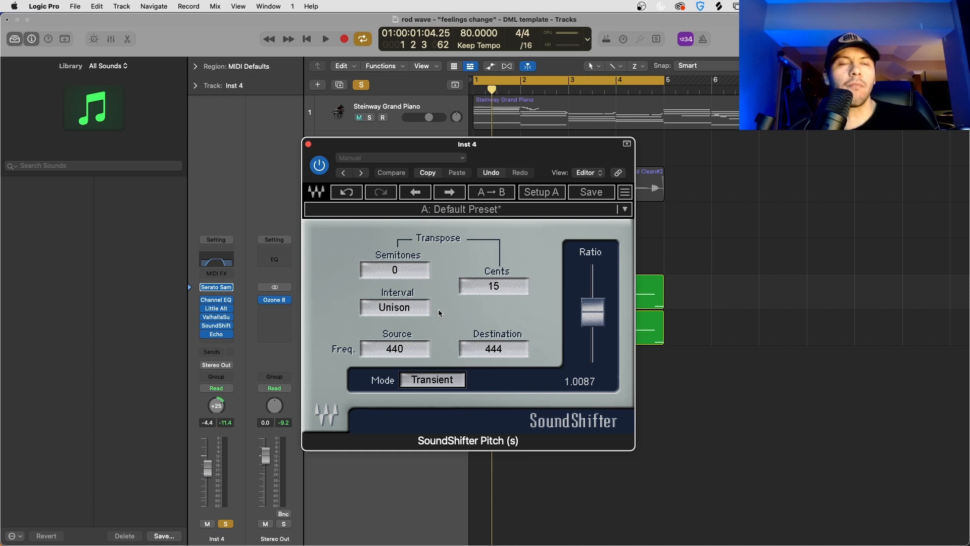
# - Close the SoundShifter Pitch plug-in, clear all solos and play the full arrangement
pyautogui.press('super+w')
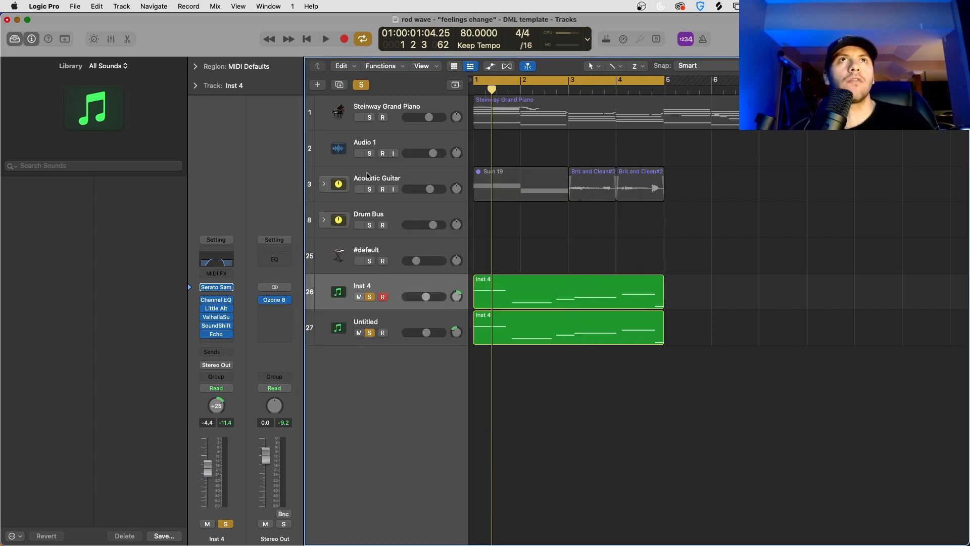
pyautogui.click(362, 85)
pyautogui.press('space')
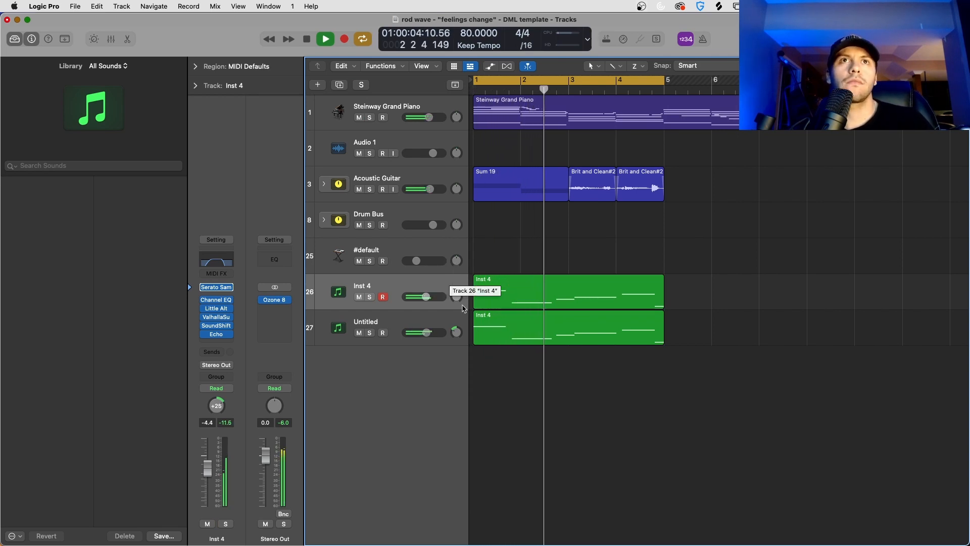
# - Lower the Inst 4 and Untitled tracks together to -7.1 dB and -6.8 dB while listening to the mix
pyautogui.keyDown('shift'); pyautogui.click(427, 333); pyautogui.keyUp('shift')
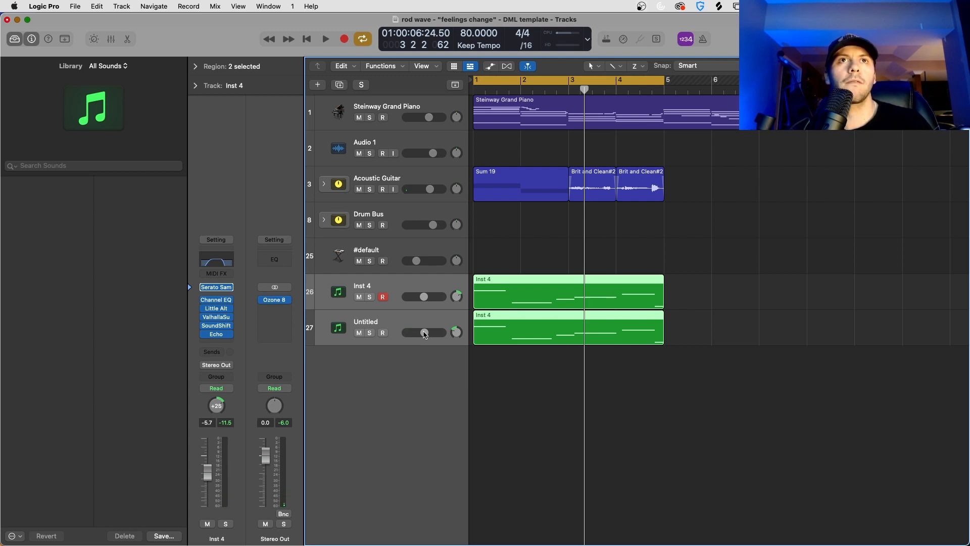
pyautogui.press('Return')
pyautogui.press('space')
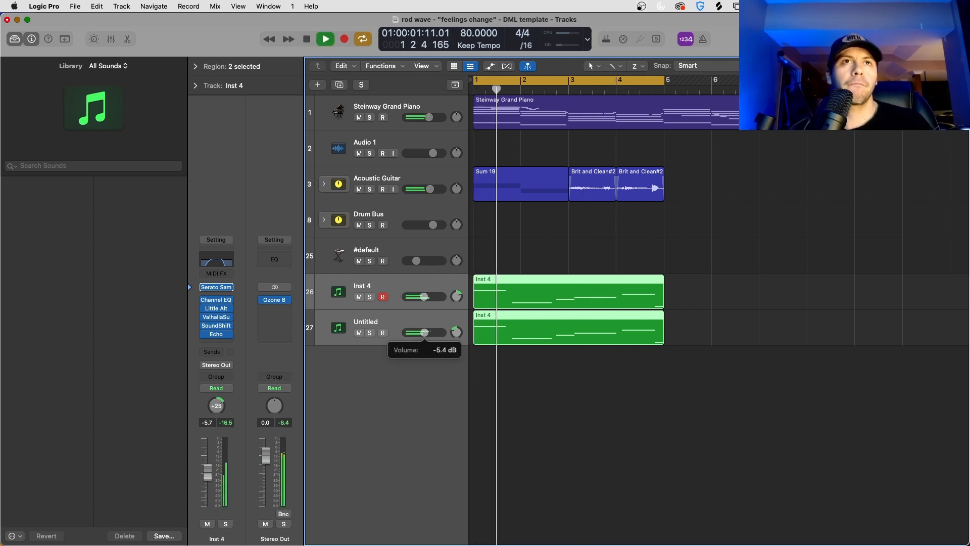
pyautogui.moveTo(424, 333); pyautogui.dragTo(420, 335)
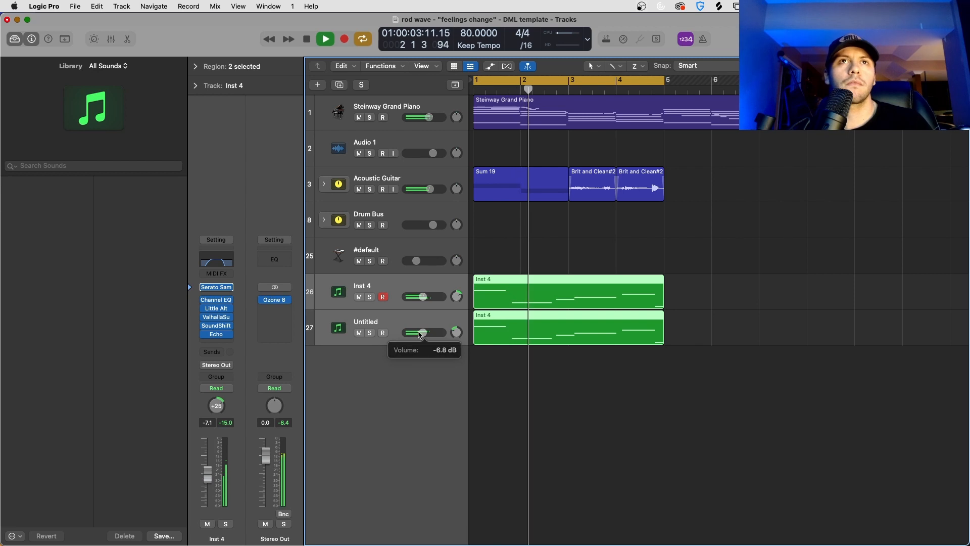
pyautogui.click(541, 364)
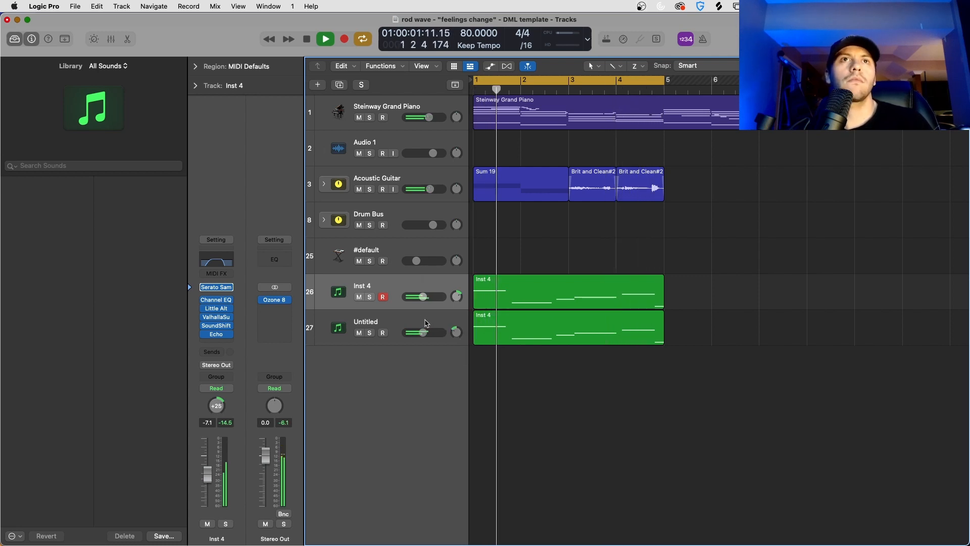
pyautogui.press('space')
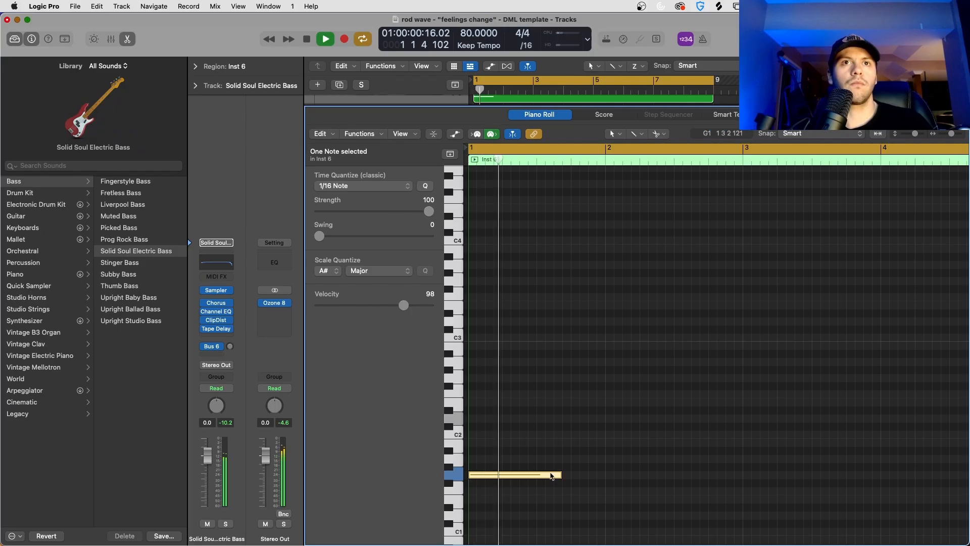
# - Lower the bass note at bar 2 from E1 to D#1, and move the A1 note to the start of bar 4
pyautogui.press('super+z')
pyautogui.press('super+Left')
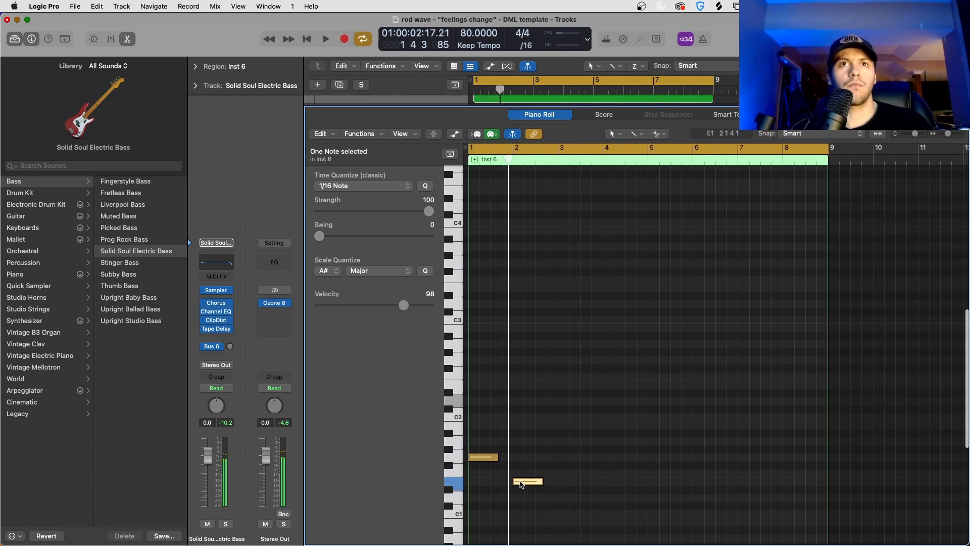
pyautogui.moveTo(522, 484); pyautogui.dragTo(522, 493)
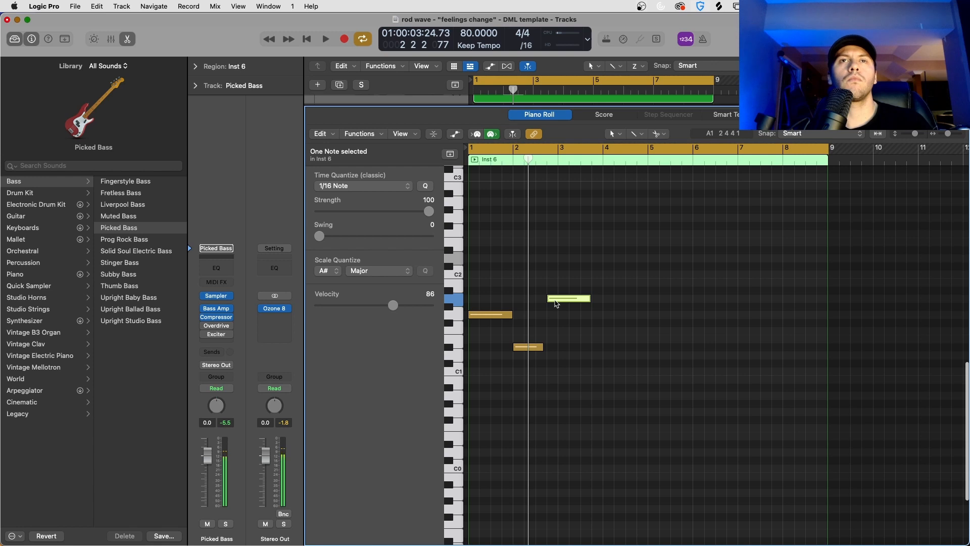
pyautogui.moveTo(556, 300)
pyautogui.mouseDown()
pyautogui.moveTo(559, 293)
pyautogui.moveTo(607, 310)
pyautogui.moveTo(608, 300)
pyautogui.mouseUp()
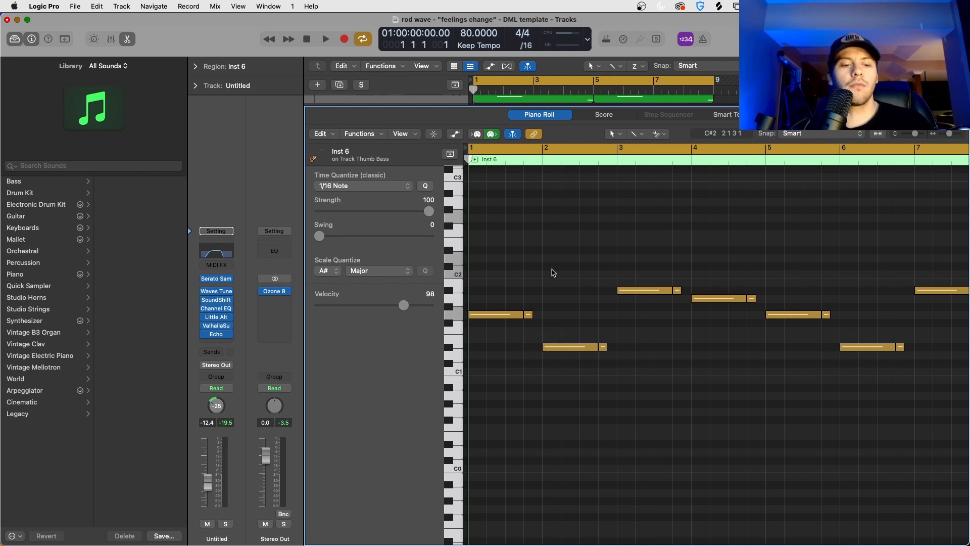
# - Humanize all the bass notes in the Inst 6 region with random position, velocity and length variations of 10
pyautogui.press('super+a')
pyautogui.click(360, 133)
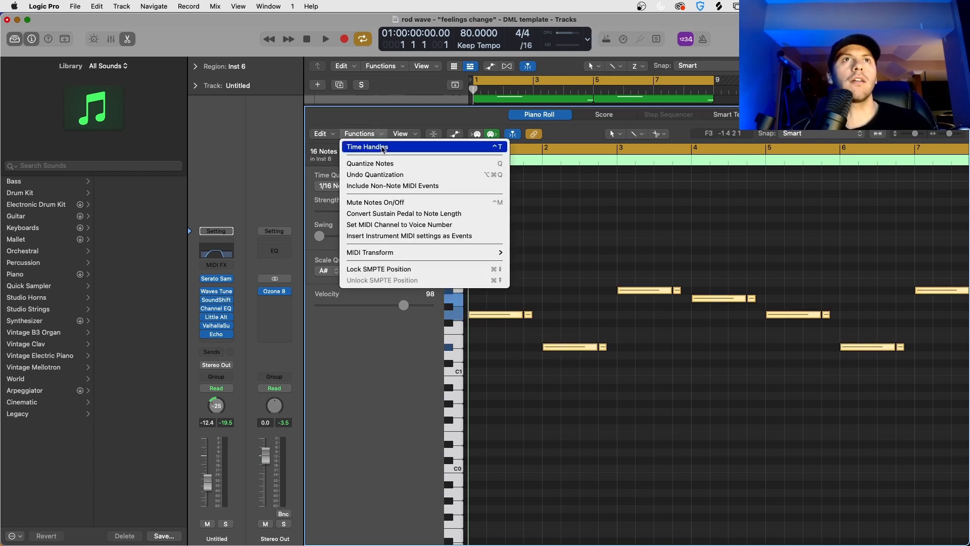
pyautogui.moveTo(485, 252)
pyautogui.click(580, 337)
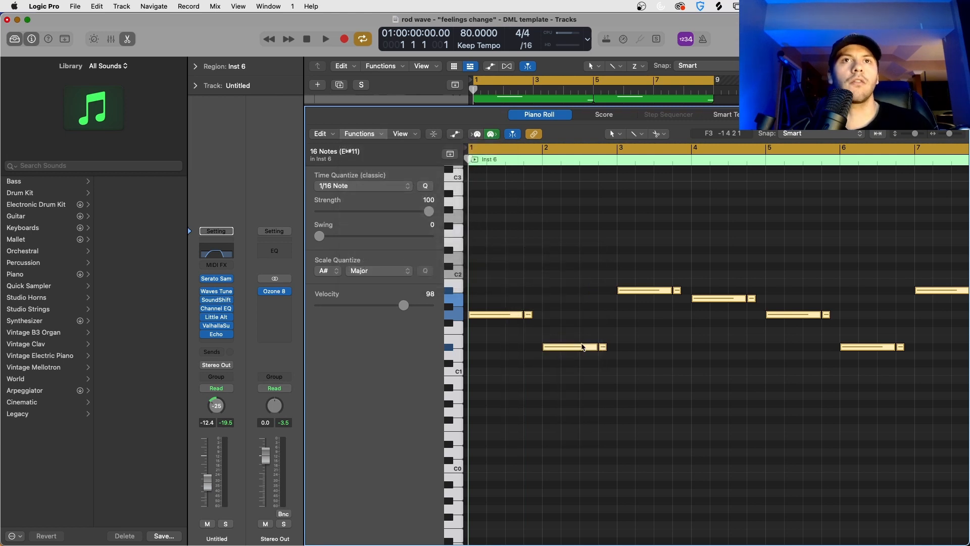
pyautogui.click(563, 456)
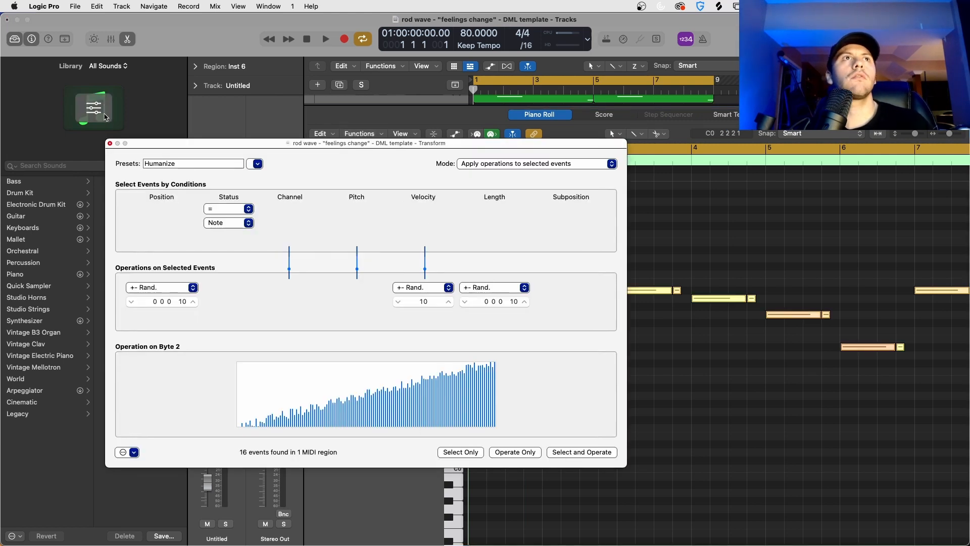
pyautogui.click(108, 144)
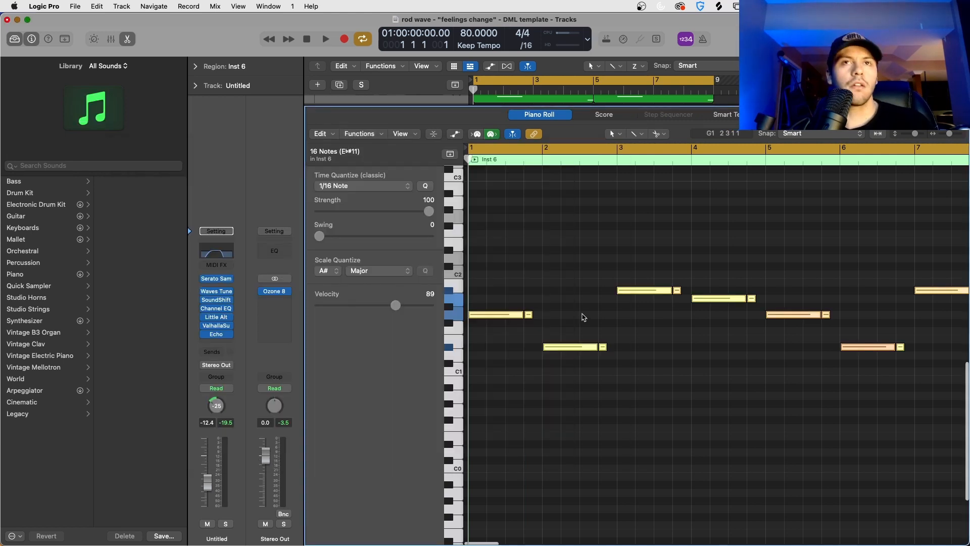
# - Trim the ends of the long bass notes across the Inst 6 region so they stop before the short notes following them
pyautogui.press('super+Right')
pyautogui.press('super+Right')
pyautogui.click(688, 325)
pyautogui.moveTo(687, 317); pyautogui.dragTo(687, 318)
pyautogui.hscroll(7, 740, 344)
pyautogui.moveTo(653, 347); pyautogui.dragTo(651, 350)
pyautogui.hscroll(5, 666, 340)
pyautogui.moveTo(725, 291); pyautogui.dragTo(798, 318)
pyautogui.hscroll(5, 728, 294)
pyautogui.hscroll(5, 763, 304)
pyautogui.hscroll(4, 799, 320)
pyautogui.moveTo(877, 347); pyautogui.dragTo(875, 347)
pyautogui.hscroll(4, 875, 348)
pyautogui.moveTo(798, 347); pyautogui.dragTo(796, 347)
# - Play the bass line and shorten the long A1 note in bar 4 to leave a small gap before the short note
pyautogui.press('space')
pyautogui.scroll(-4, 738, 319)
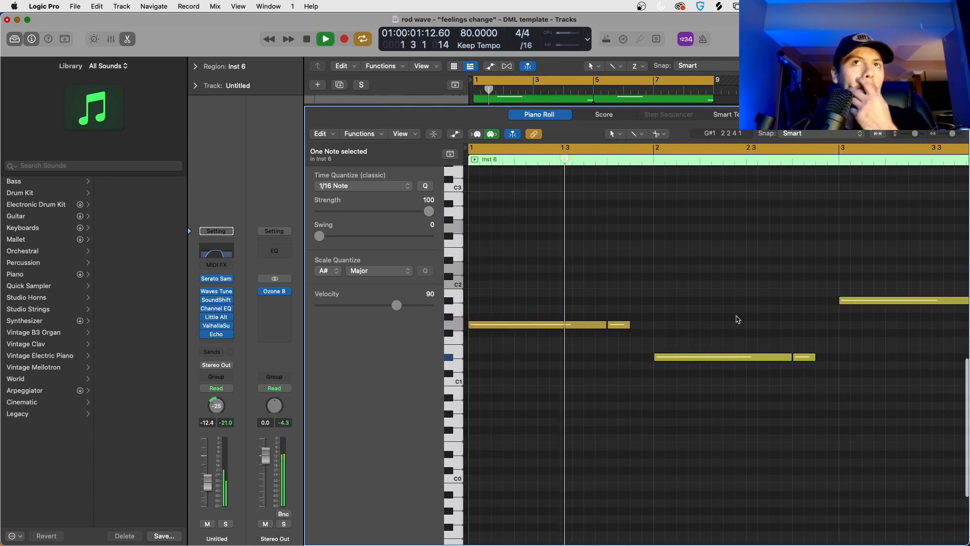
pyautogui.hscroll(8, 739, 319)
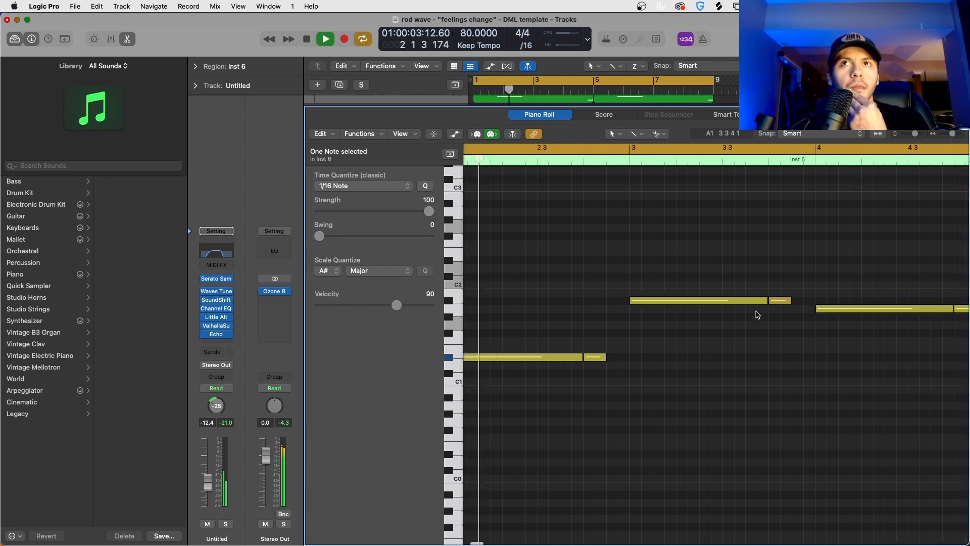
pyautogui.hscroll(4, 785, 318)
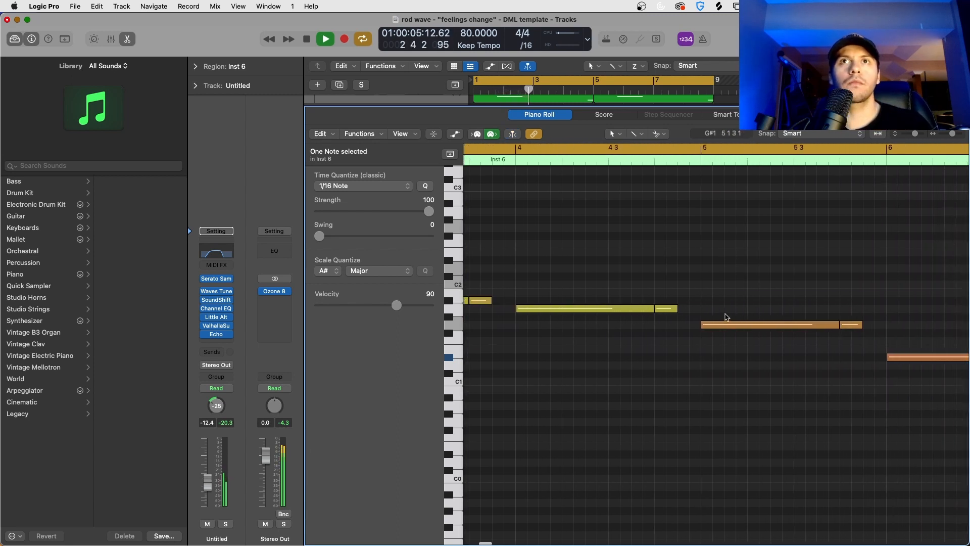
pyautogui.scroll(5, 724, 318)
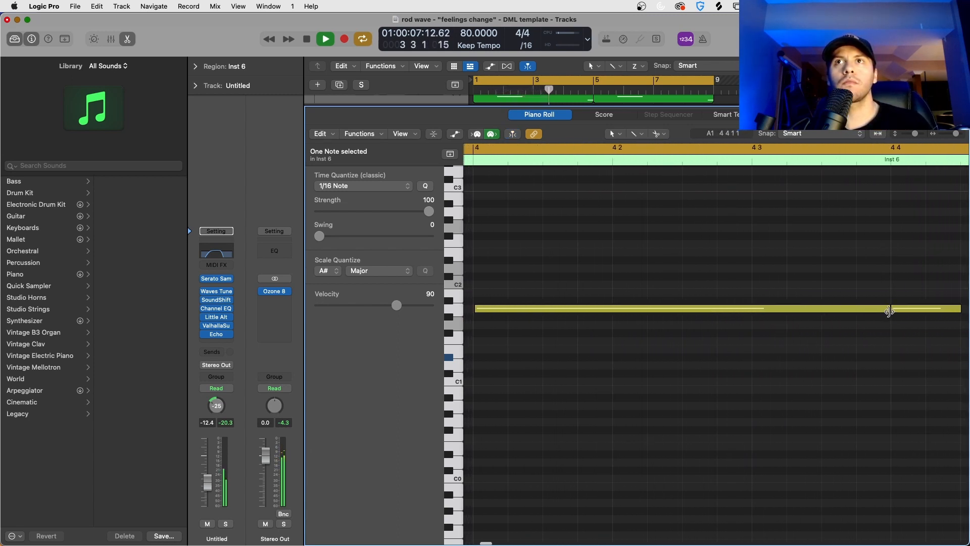
pyautogui.click(890, 310)
pyautogui.scroll(-6, 808, 329)
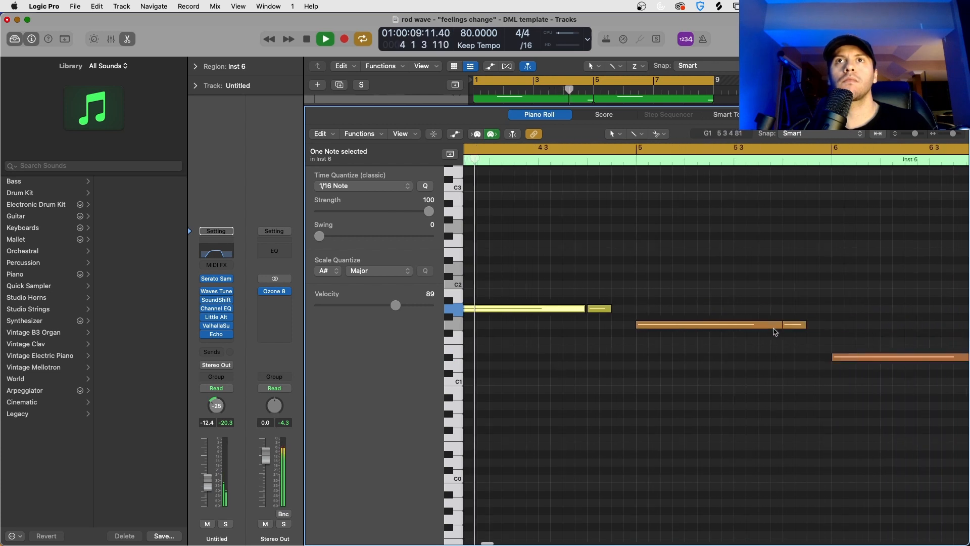
# - Review the Thumb Bass notes from bar 5 to bar 8 during playback, close the note editor and stop playback
pyautogui.scroll(-3, 743, 347)
pyautogui.scroll(6, 743, 343)
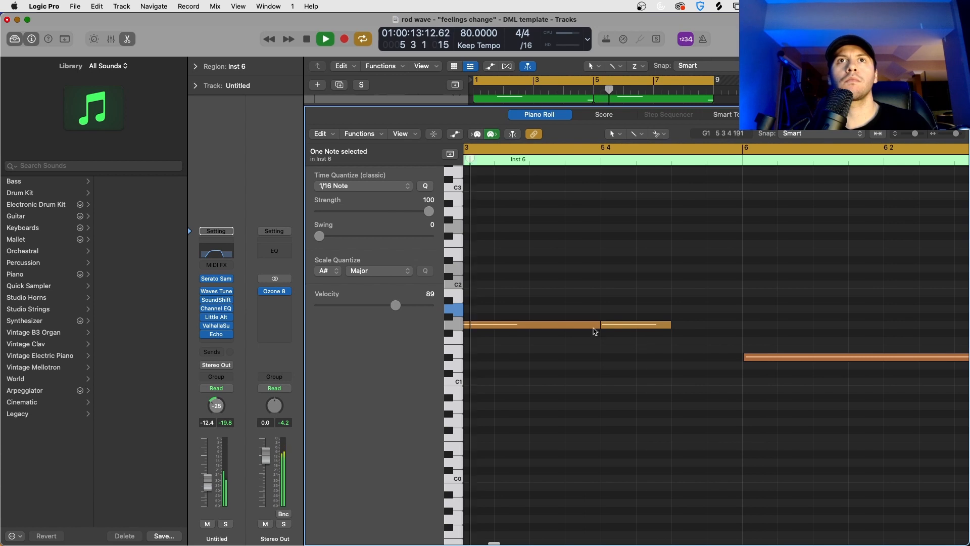
pyautogui.hscroll(9, 670, 342)
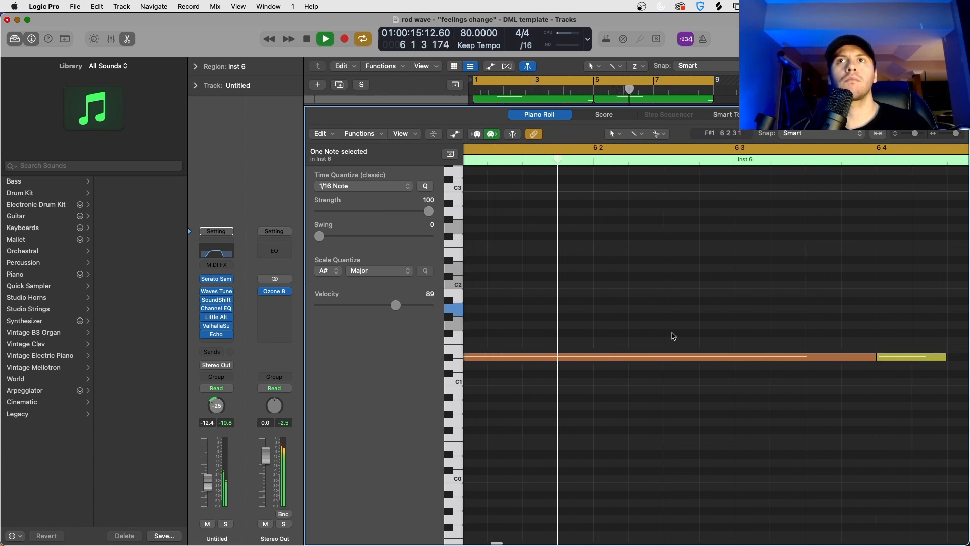
pyautogui.scroll(-2, 676, 327)
pyautogui.scroll(-3, 675, 324)
pyautogui.click(699, 352)
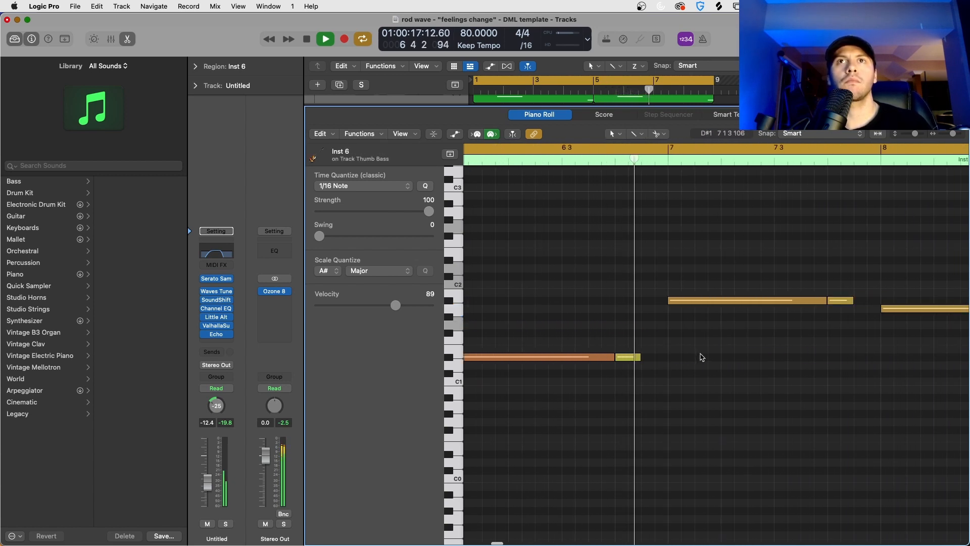
pyautogui.hscroll(4, 699, 352)
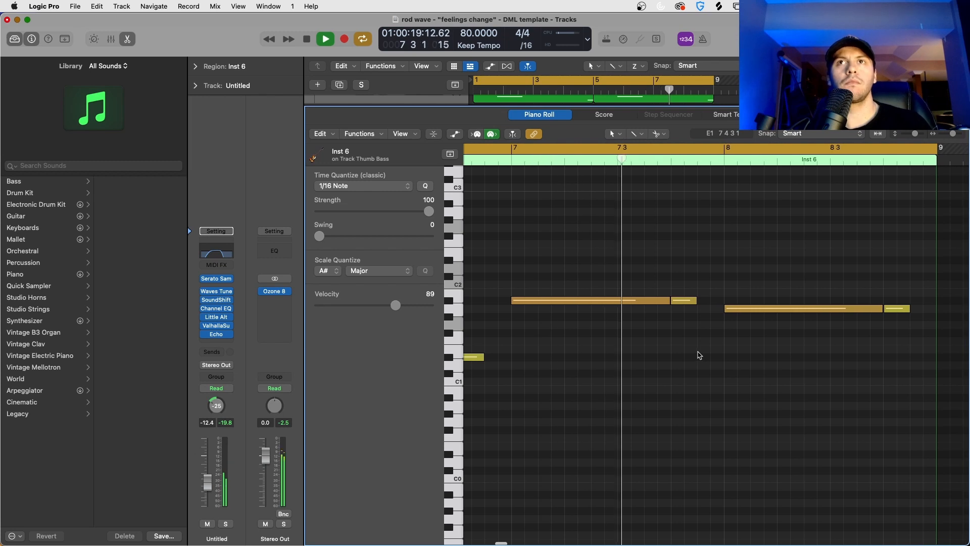
pyautogui.scroll(-2, 698, 354)
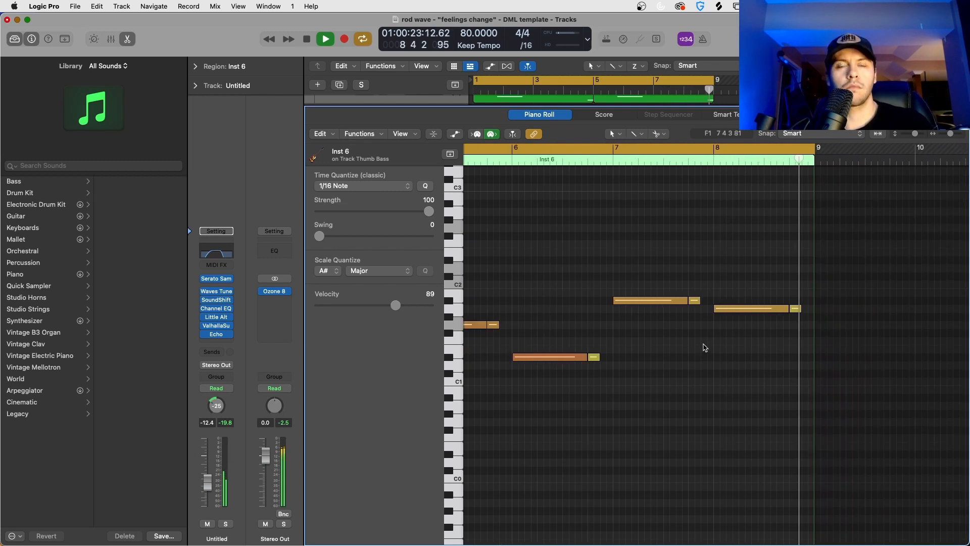
pyautogui.press('e')
pyautogui.press('space')
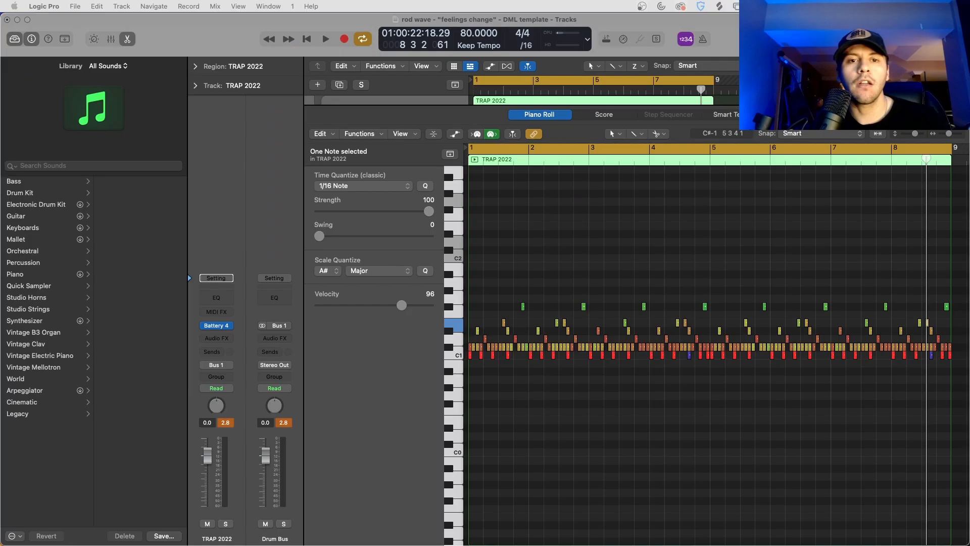
# - Open the Inst 6 region on the #default track in the Piano Roll and examine its notes during playback
pyautogui.press('space')
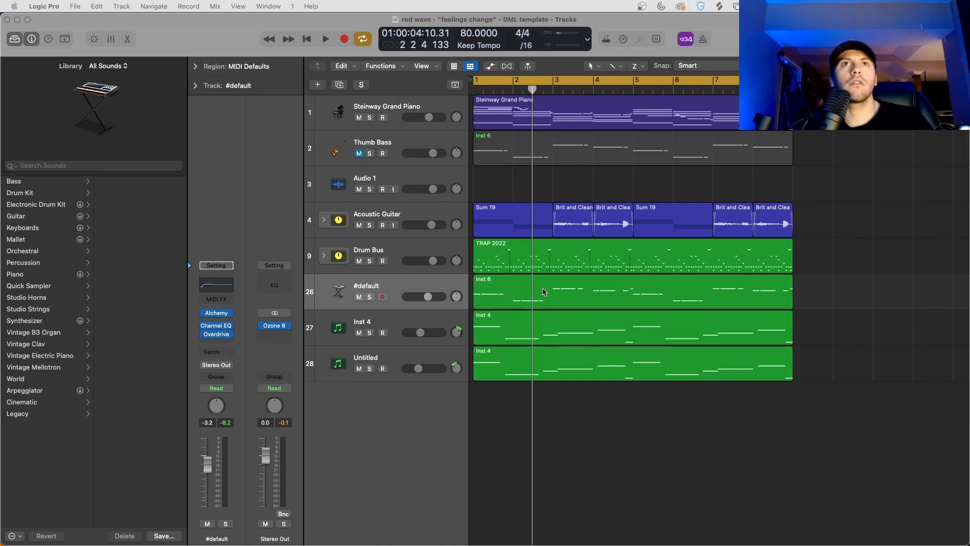
pyautogui.doubleClick(545, 292)
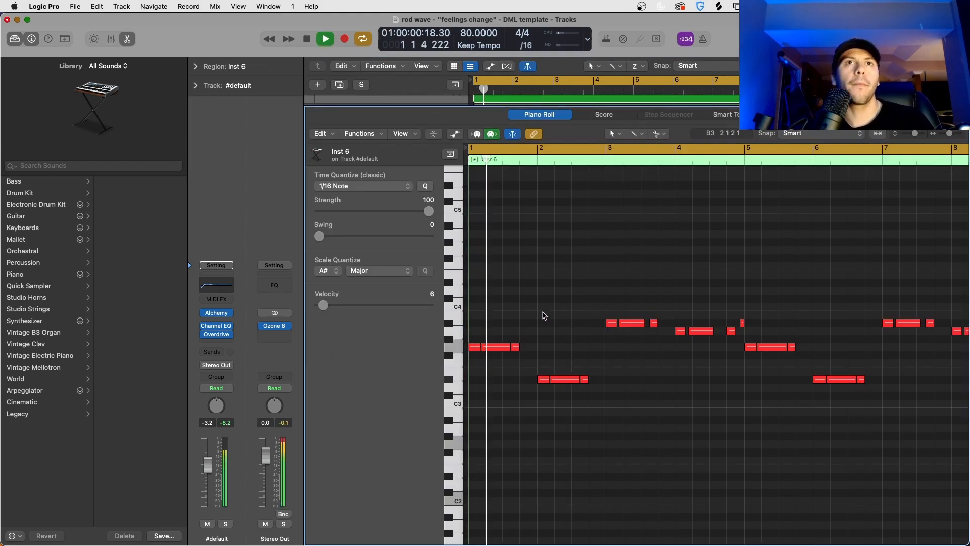
pyautogui.scroll(-1, 543, 317)
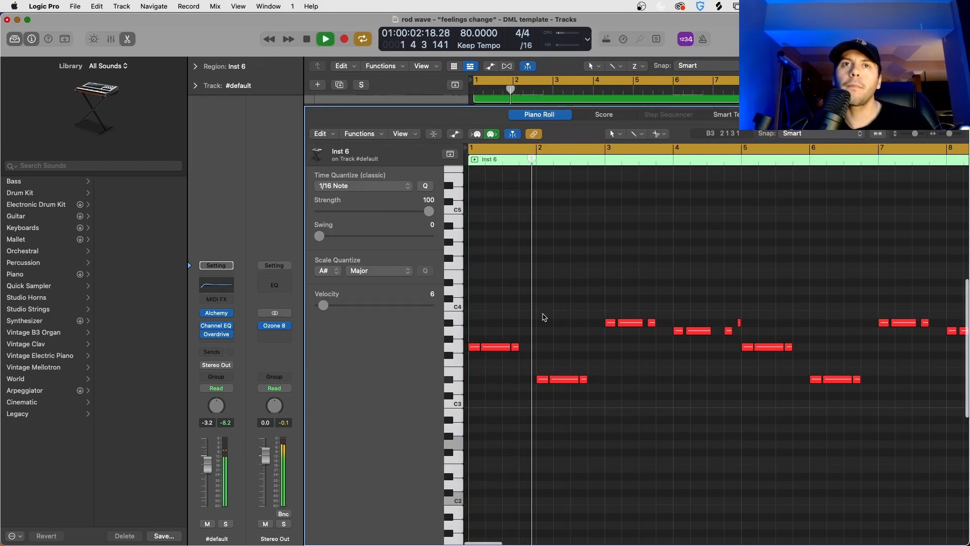
pyautogui.hscroll(3, 545, 317)
pyautogui.hscroll(2, 546, 317)
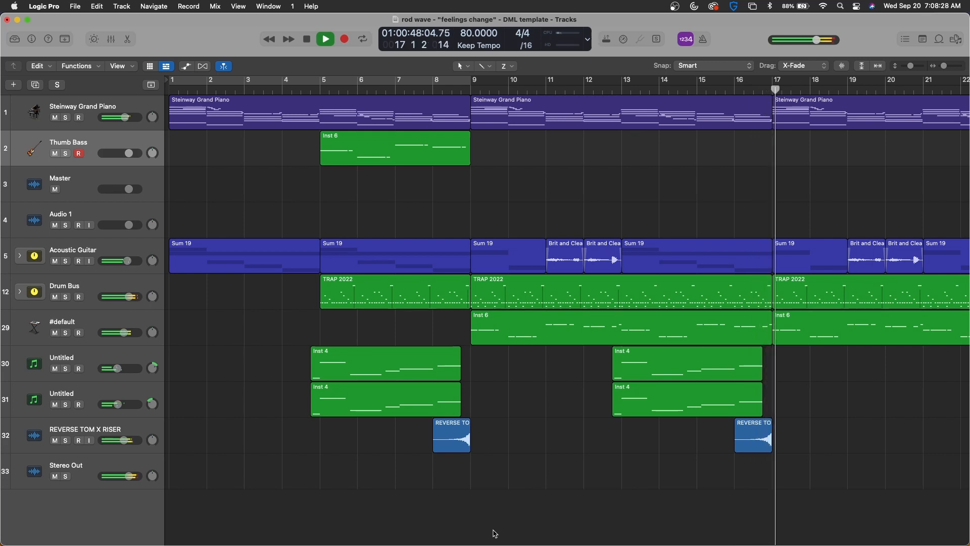
# - Stop playback of the full arrangement in bar 17
pyautogui.press('space')
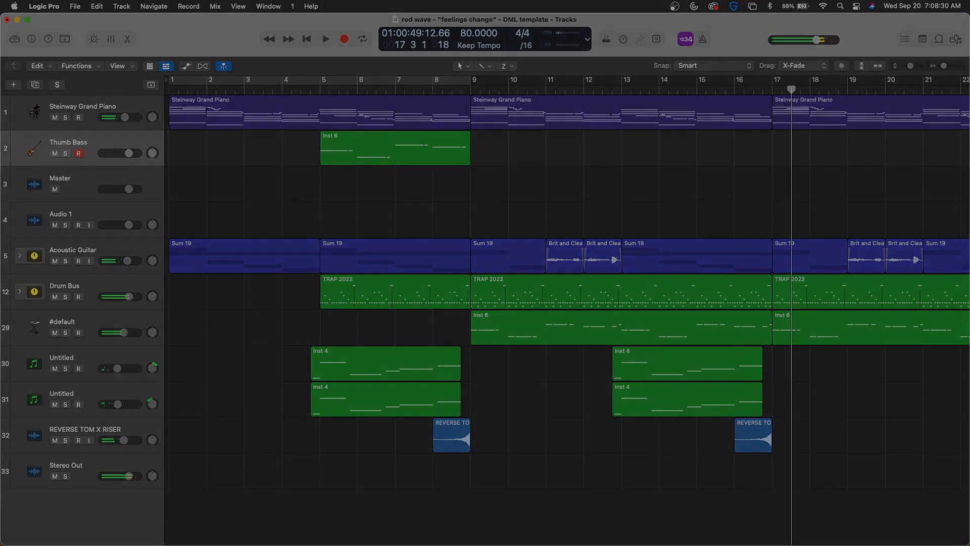